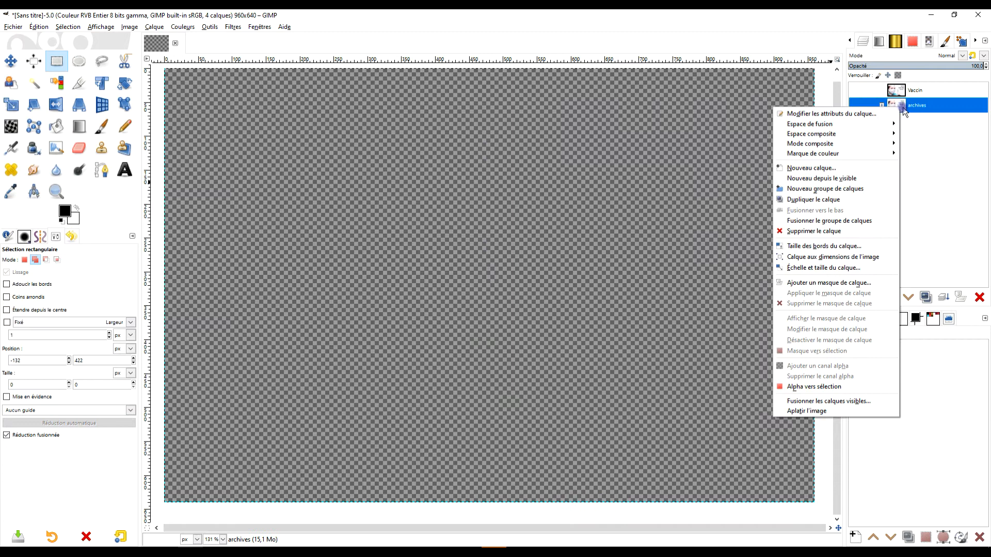
# - Look at the layers inside the archives group, with the group collapsed again at the end
pyautogui.click(881, 105)
pyautogui.rightClick(911, 124)
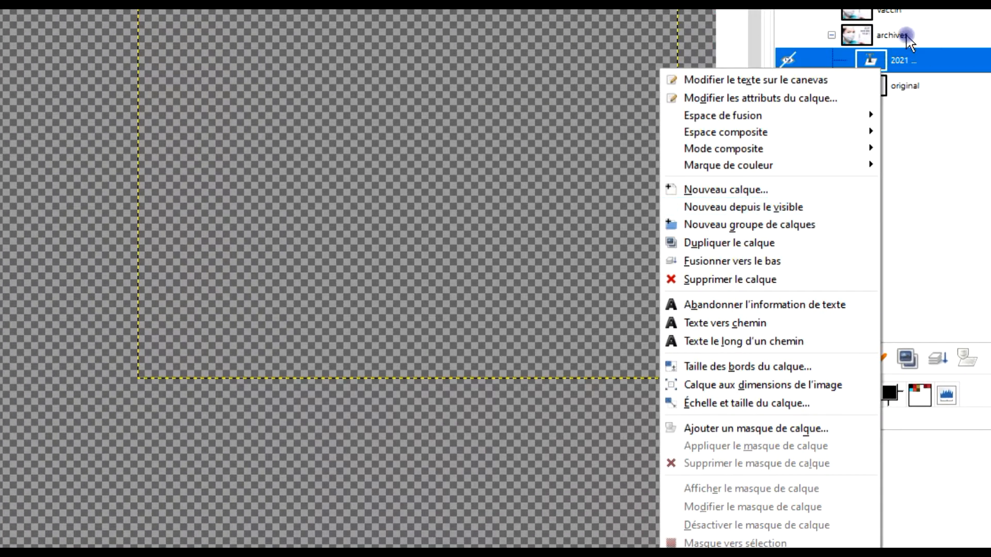
pyautogui.click(829, 34)
pyautogui.click(831, 35)
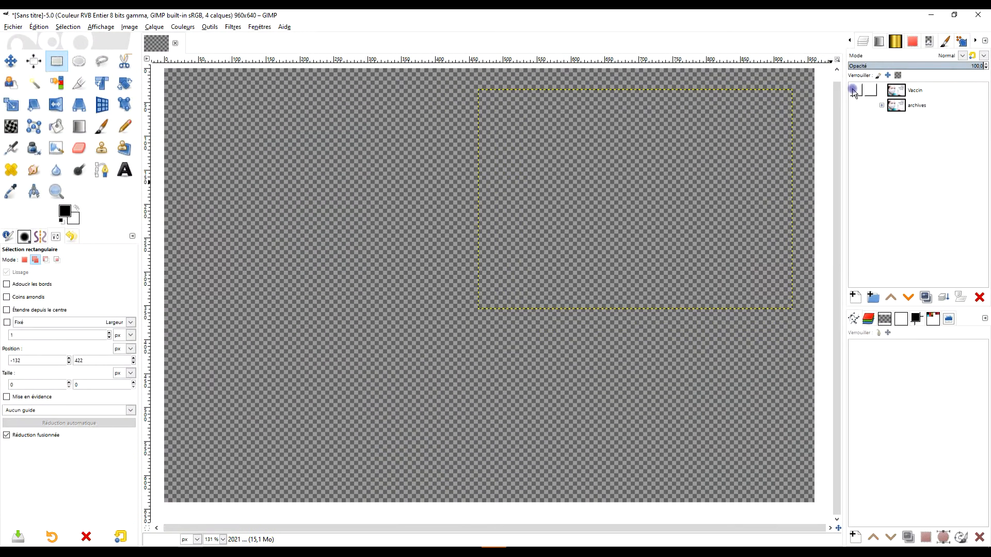
# - Show the Vaccin layer, duplicate it and move one copy into the archives group, keeping the remaining Vaccin layer active
pyautogui.click(853, 91)
pyautogui.click(899, 93)
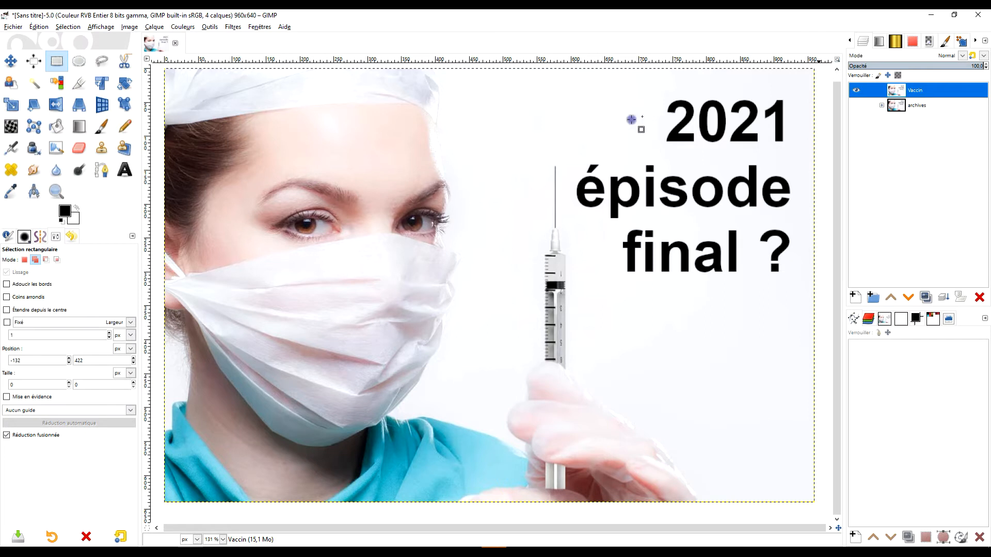
pyautogui.click(925, 297)
pyautogui.moveTo(916, 91); pyautogui.dragTo(928, 123)
pyautogui.click(924, 91)
# - Apply the G'MIC-Qt Black & White filter to the Vaccin layer with the output mode New active layer(s)
pyautogui.click(233, 27)
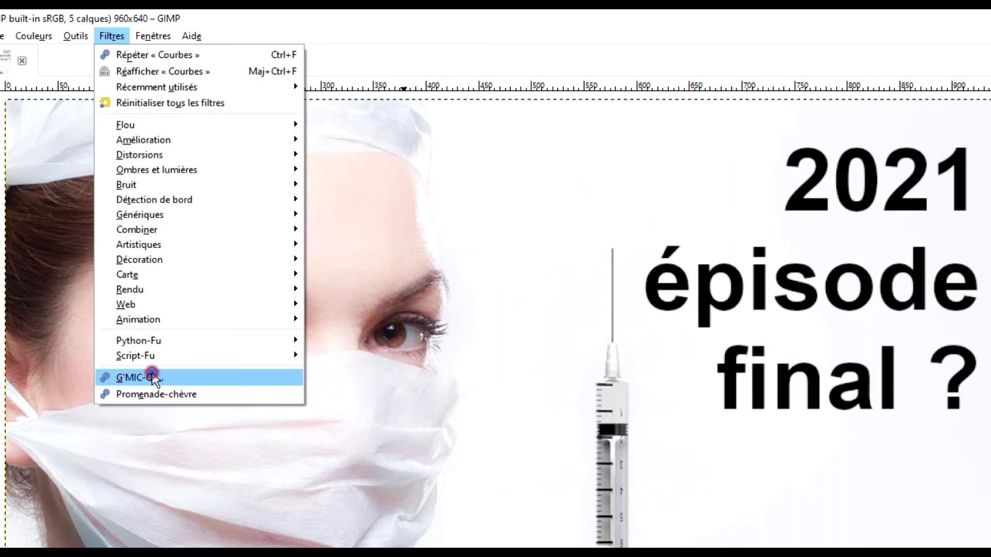
pyautogui.click(141, 378)
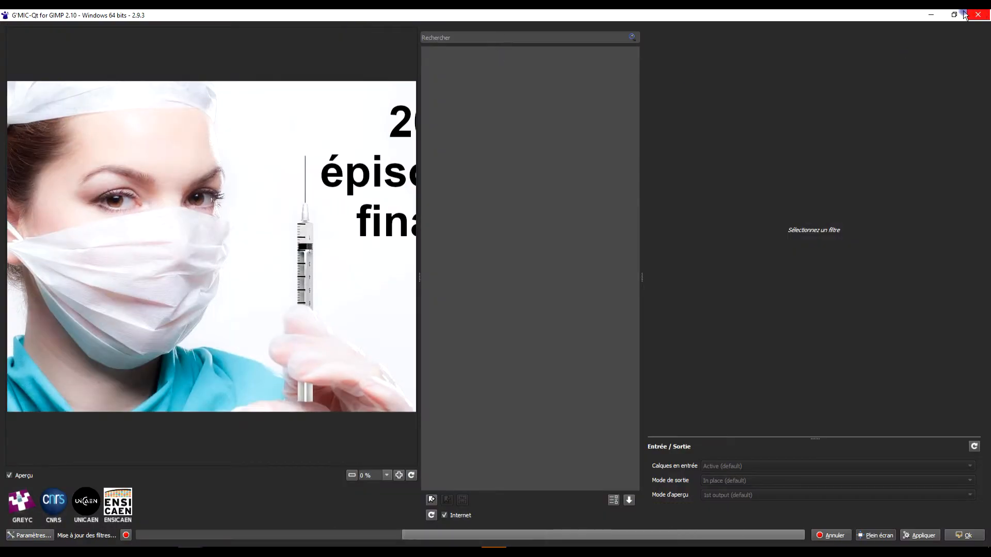
pyautogui.click(955, 16)
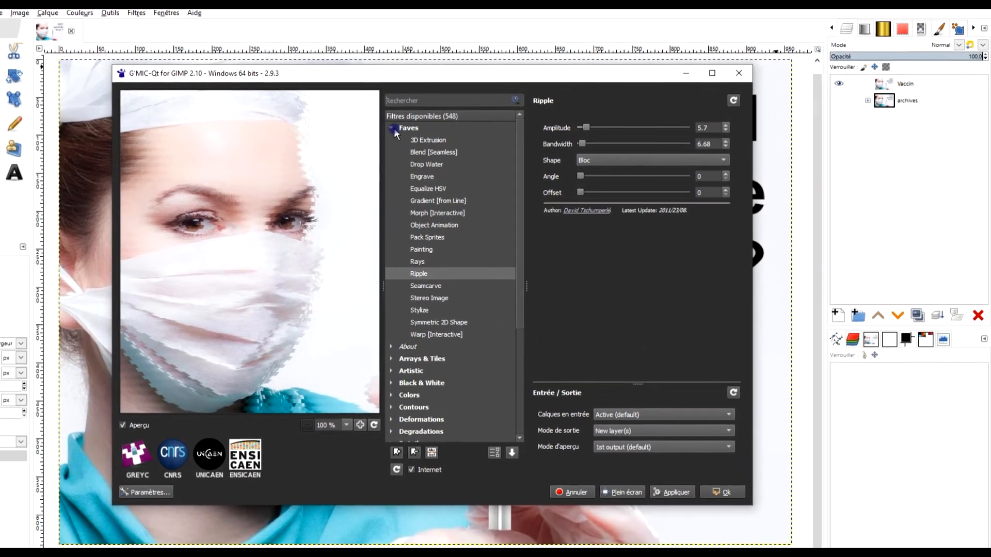
pyautogui.click(402, 128)
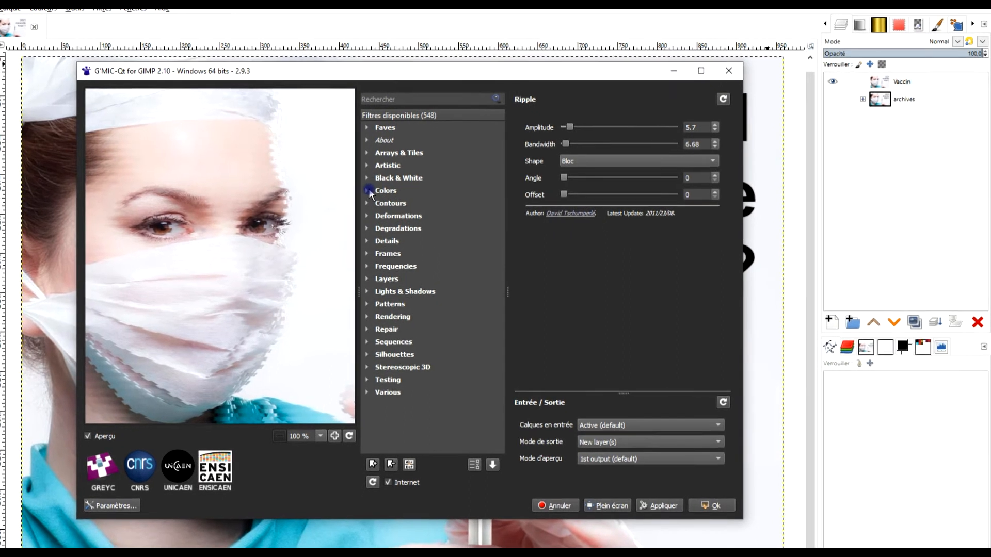
pyautogui.click(422, 192)
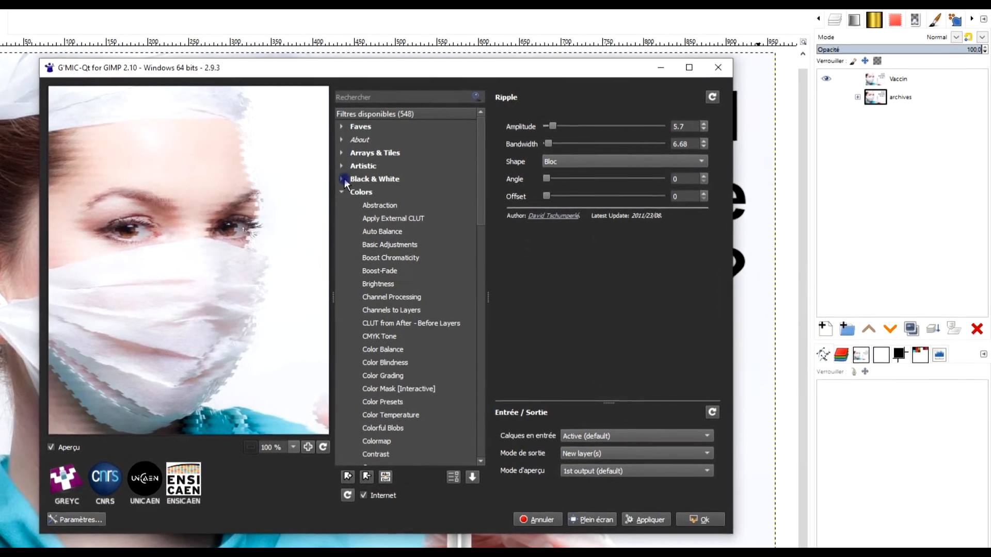
pyautogui.click(369, 179)
pyautogui.click(375, 207)
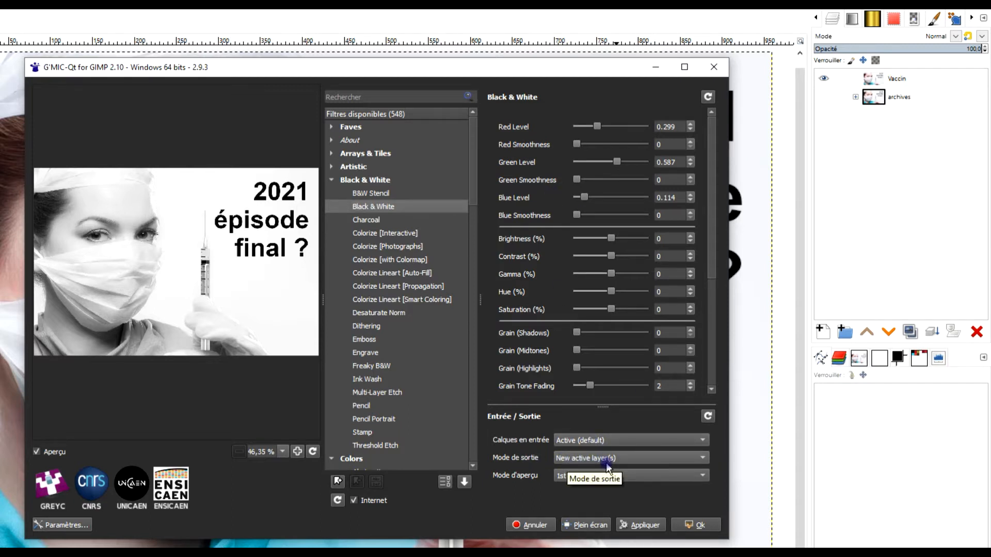
pyautogui.click(654, 528)
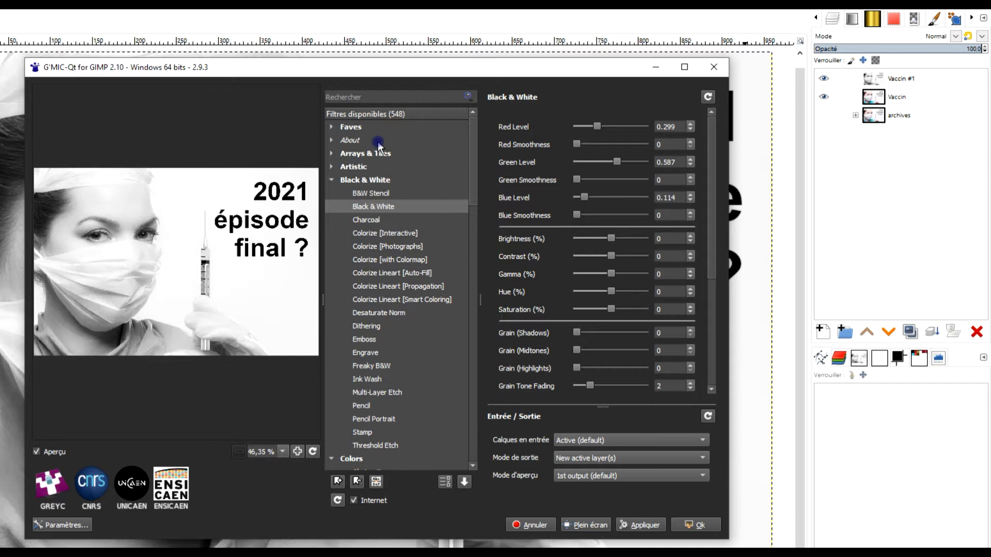
# - Find the Stereo Image filter among the favourites and apply it in place as Anaglyph: Red/Cyan to the black-and-white layer
pyautogui.click(365, 98)
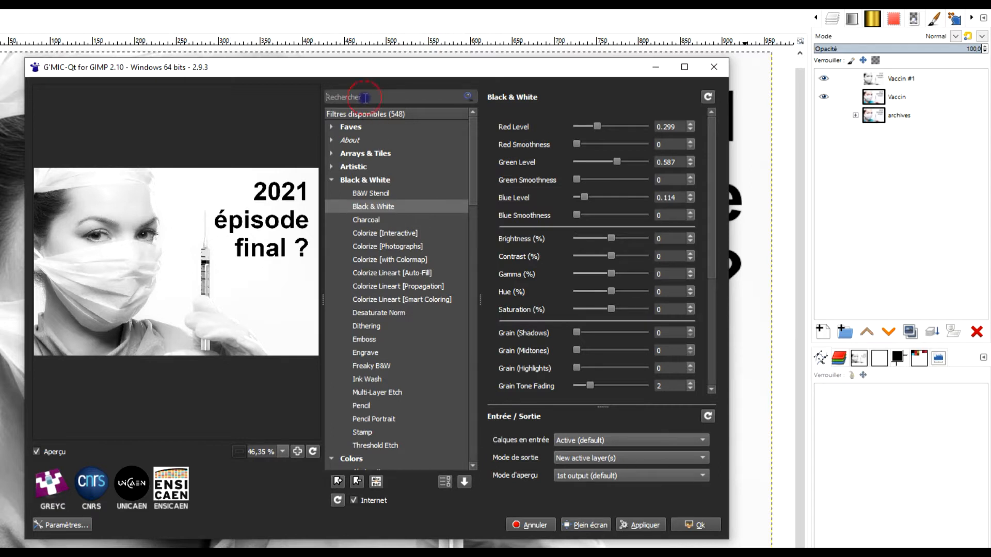
pyautogui.write('ster')
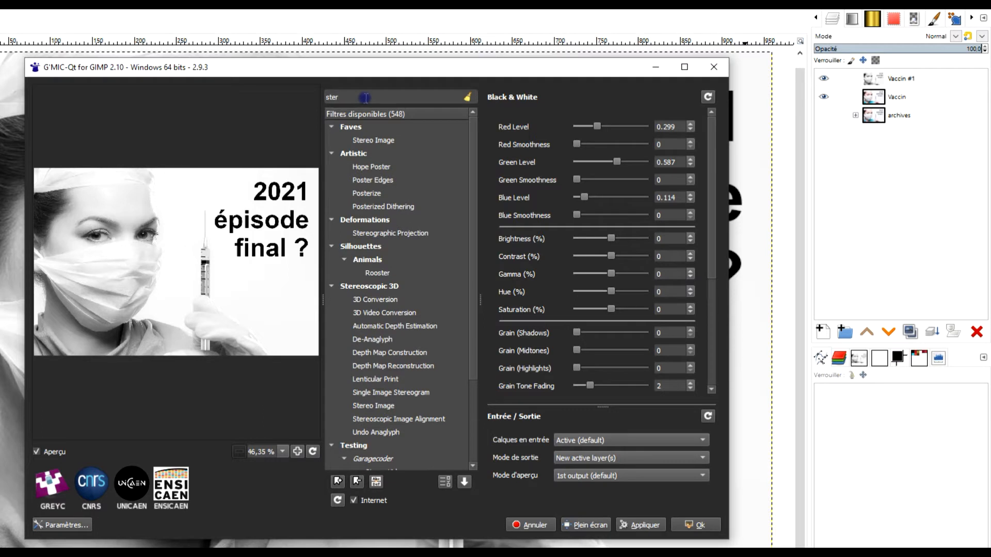
pyautogui.click(379, 143)
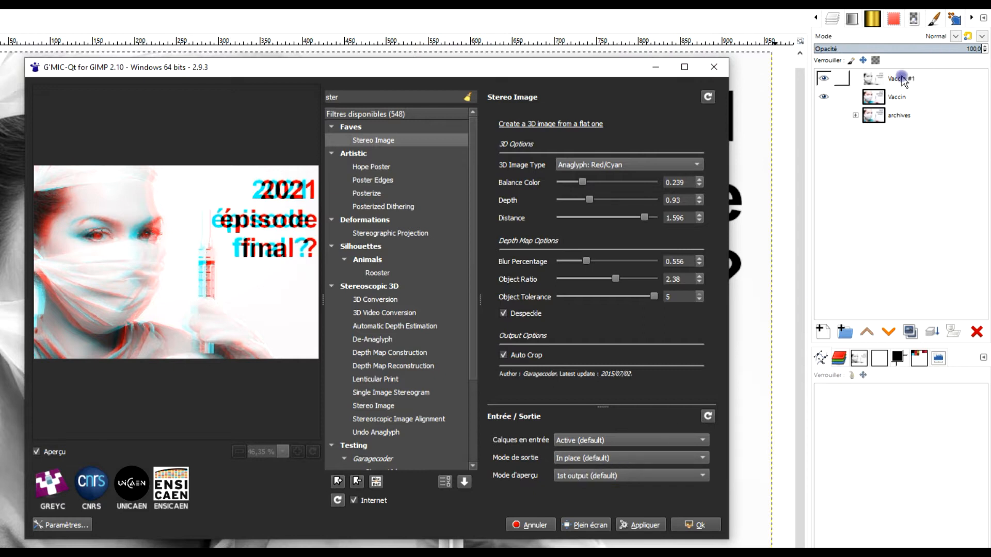
pyautogui.click(640, 519)
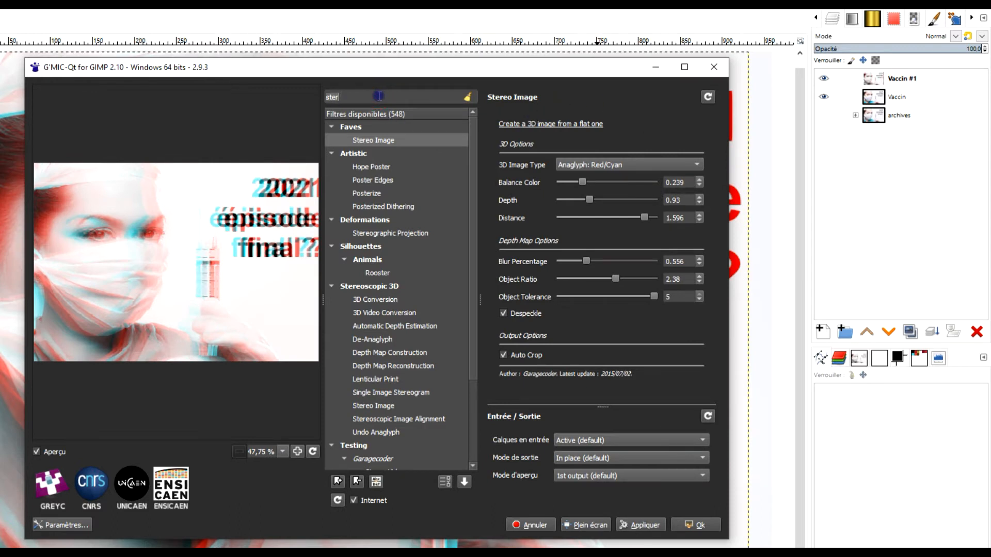
# - Find the Scanlines filter and apply it in place with amplitude 11.22, bandwidth 2.2 and the Bloc shape
pyautogui.press('BackSpace')
pyautogui.press('BackSpace')
pyautogui.press('BackSpace')
pyautogui.press('BackSpace')
pyautogui.write('sca')
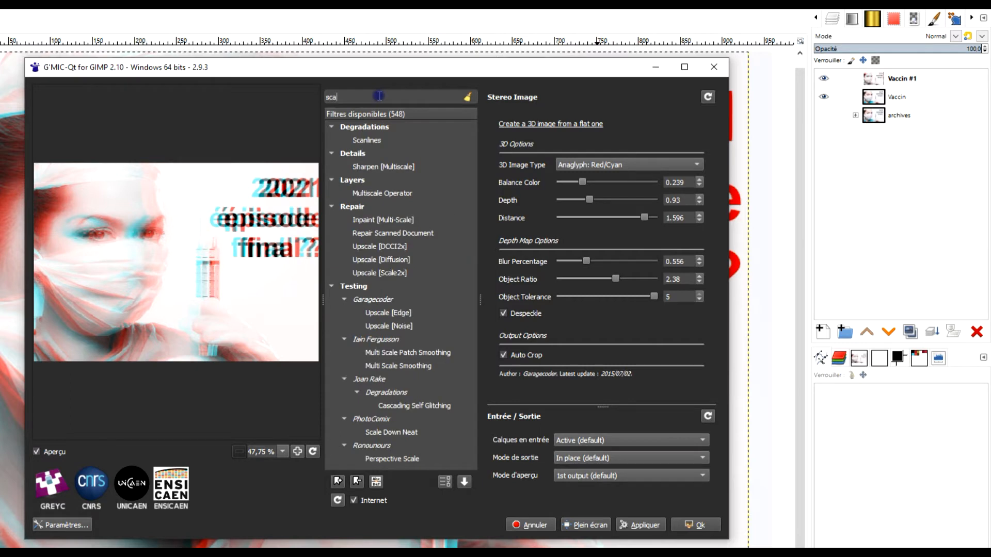
pyautogui.click(390, 141)
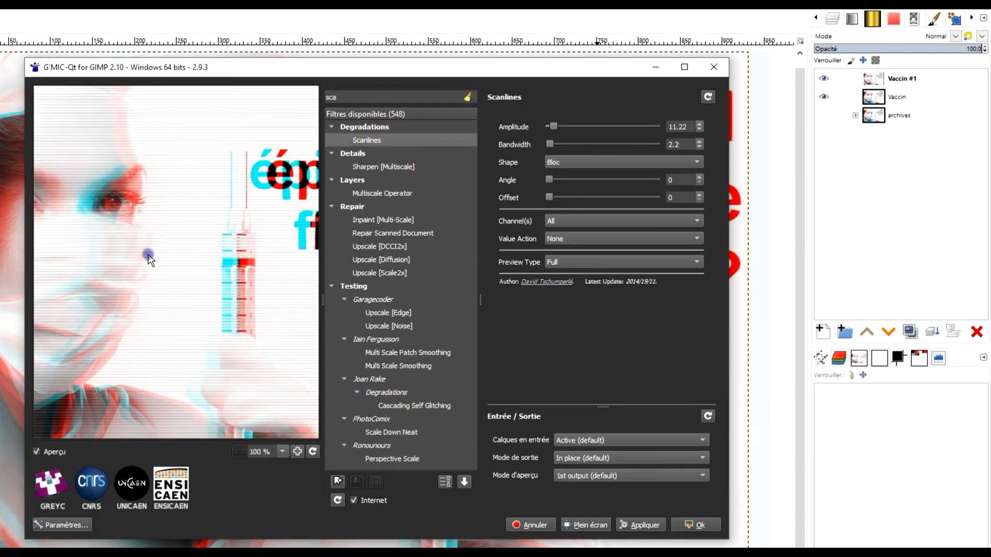
pyautogui.click(568, 164)
pyautogui.click(561, 164)
pyautogui.moveTo(137, 248); pyautogui.dragTo(294, 221)
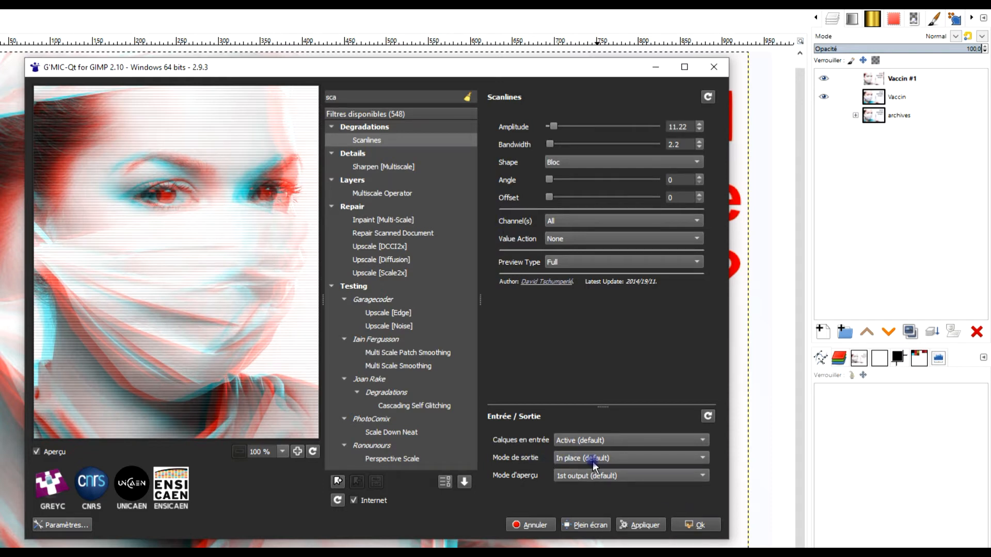
pyautogui.click(642, 525)
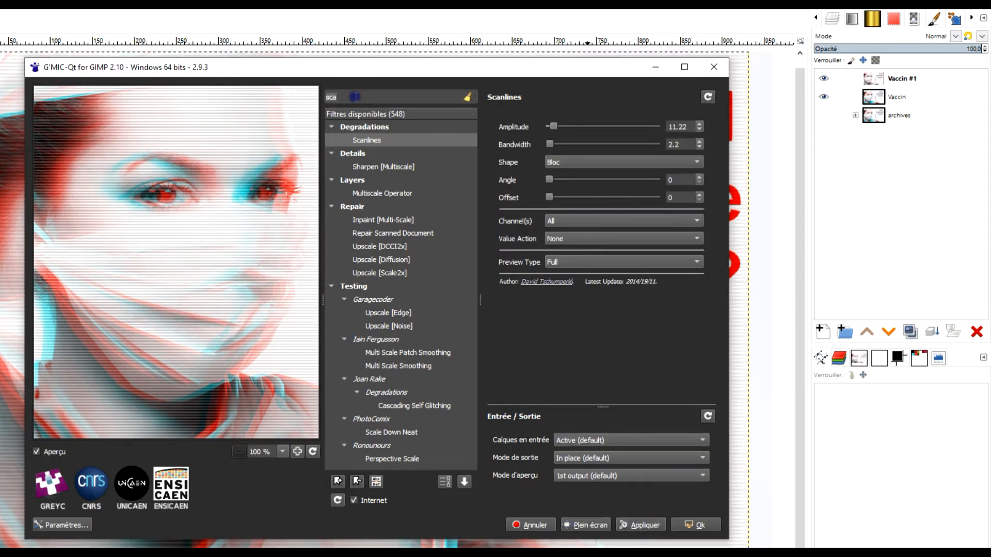
# - Find the Ripple filter under Deformations and apply it as a new layer with amplitude 10, bandwidth 20 and the Bloc shape
pyautogui.press('BackSpace')
pyautogui.press('BackSpace')
pyautogui.press('BackSpace')
pyautogui.write('ripl')
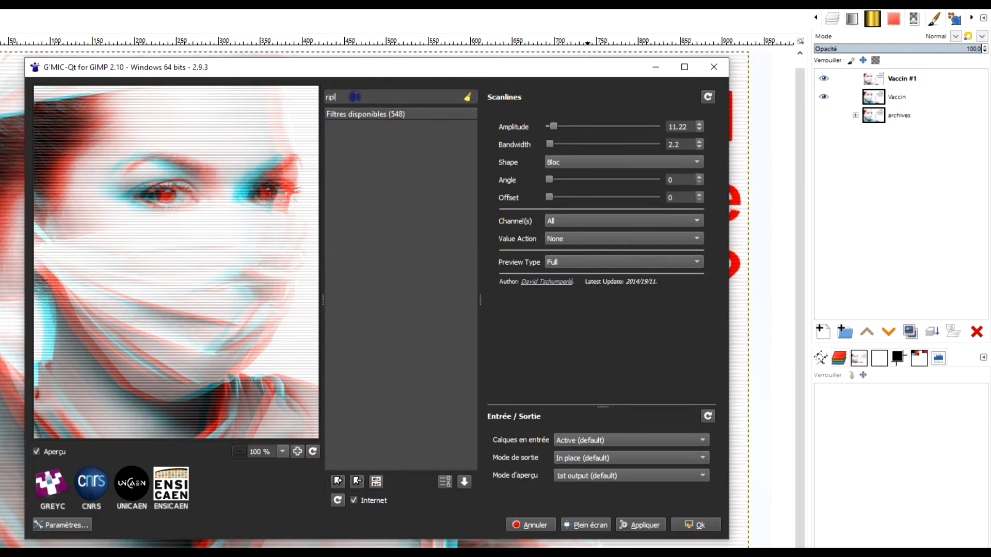
pyautogui.press('BackSpace')
pyautogui.write('p')
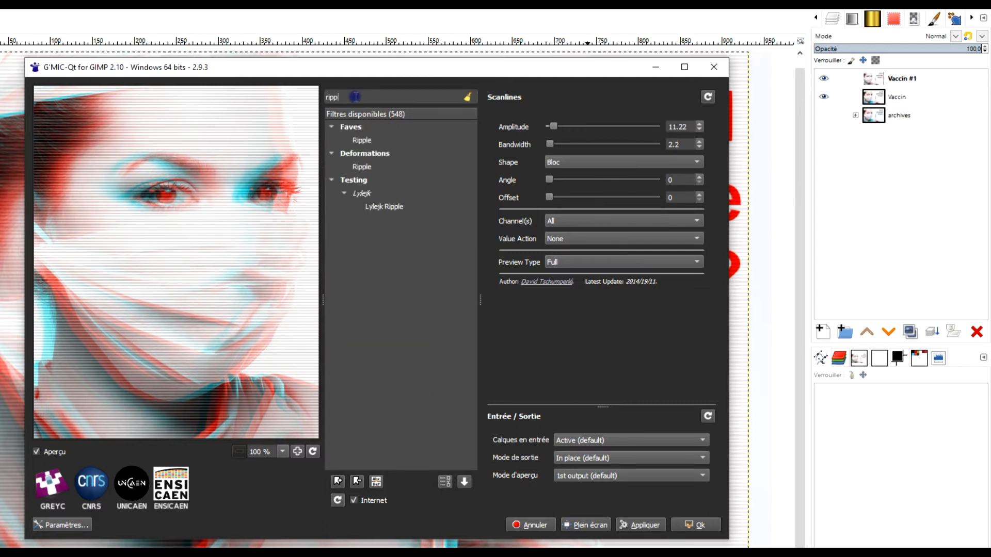
pyautogui.click(363, 167)
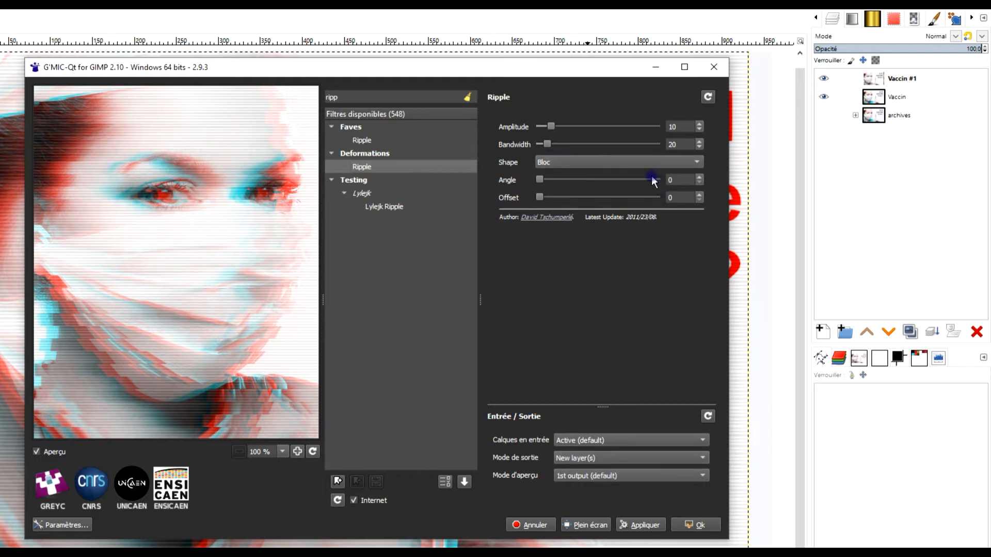
pyautogui.click(638, 526)
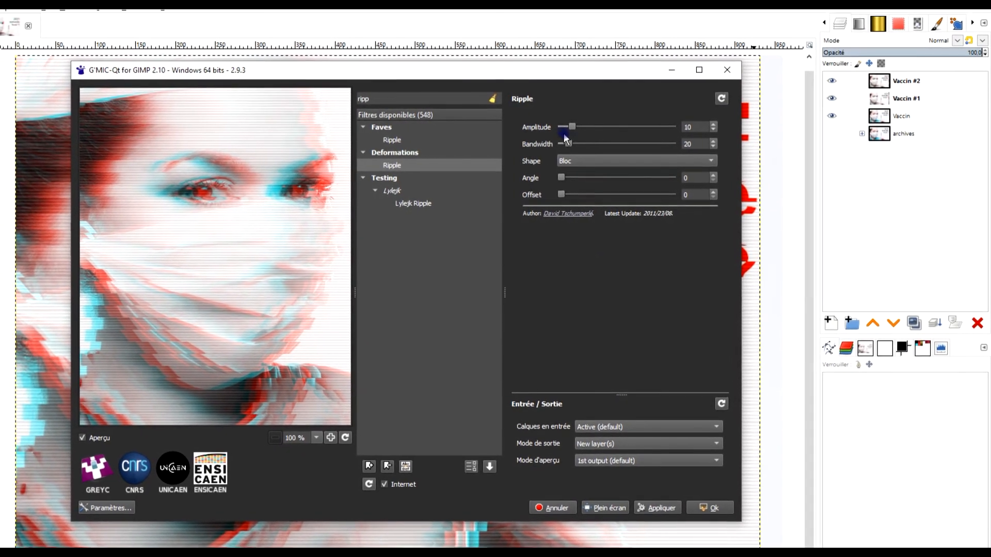
# - Set the Ripple bandwidth to 9.07, apply the filter as another new layer and close G'MIC-Qt
pyautogui.moveTo(564, 143); pyautogui.dragTo(560, 143)
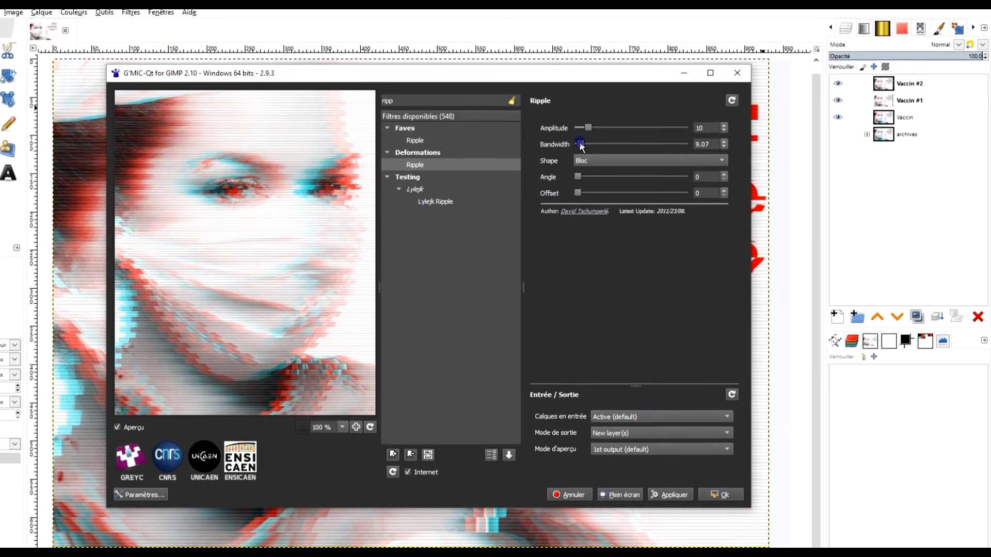
pyautogui.click(680, 485)
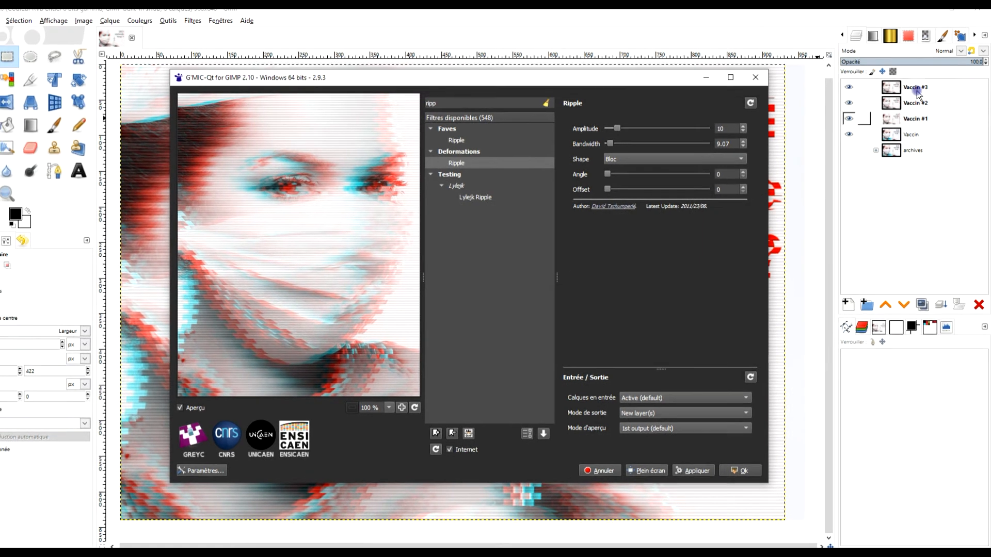
pyautogui.click(760, 80)
# - Hide the layers Vaccin #3, Vaccin #2 and Vaccin #1, then show and select Vaccin #1 again above the colour Vaccin layer
pyautogui.click(923, 123)
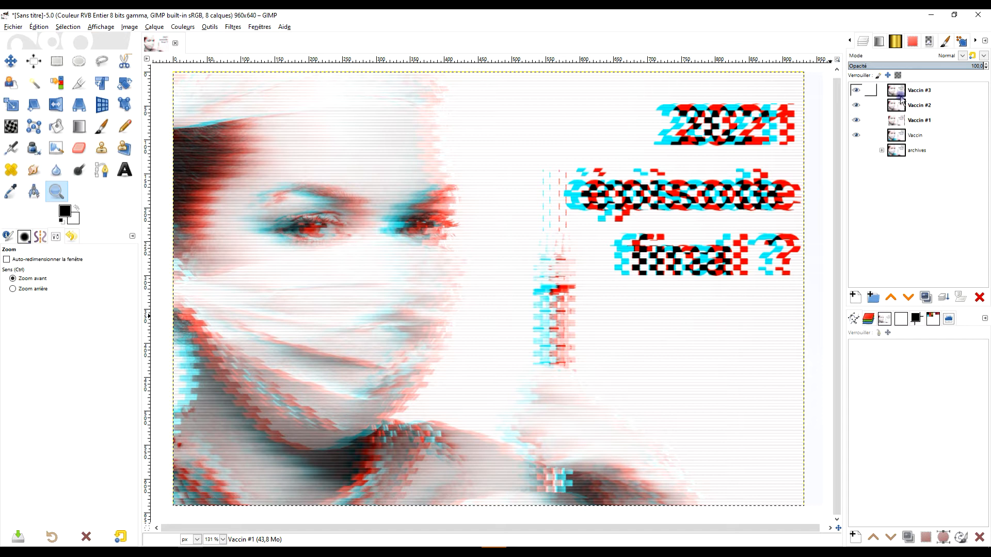
pyautogui.click(856, 90)
pyautogui.click(856, 105)
pyautogui.click(856, 121)
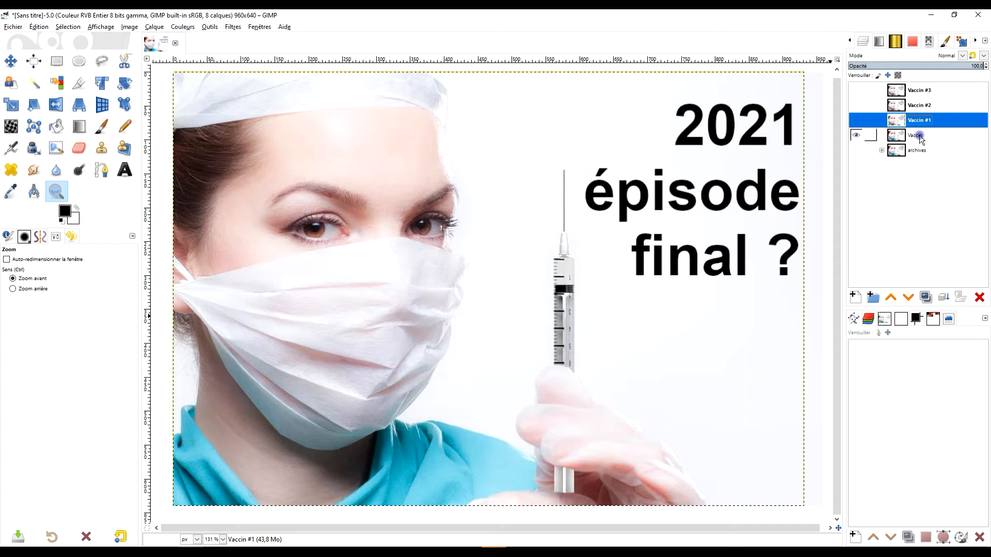
pyautogui.click(916, 136)
pyautogui.click(857, 121)
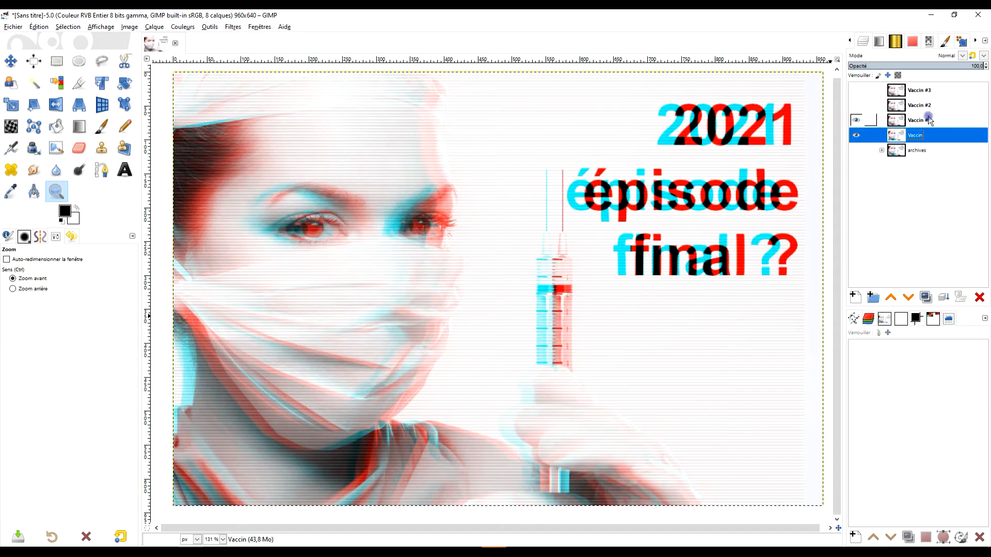
pyautogui.click(917, 122)
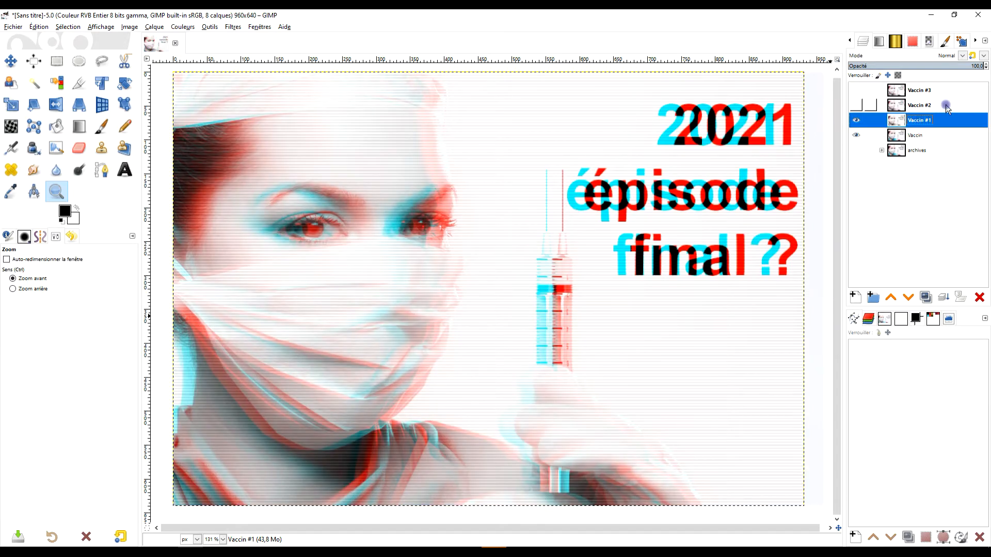
# - Show the Vaccin #2 layer and add a layer mask initialized to black (full transparency) to it
pyautogui.doubleClick(917, 108)
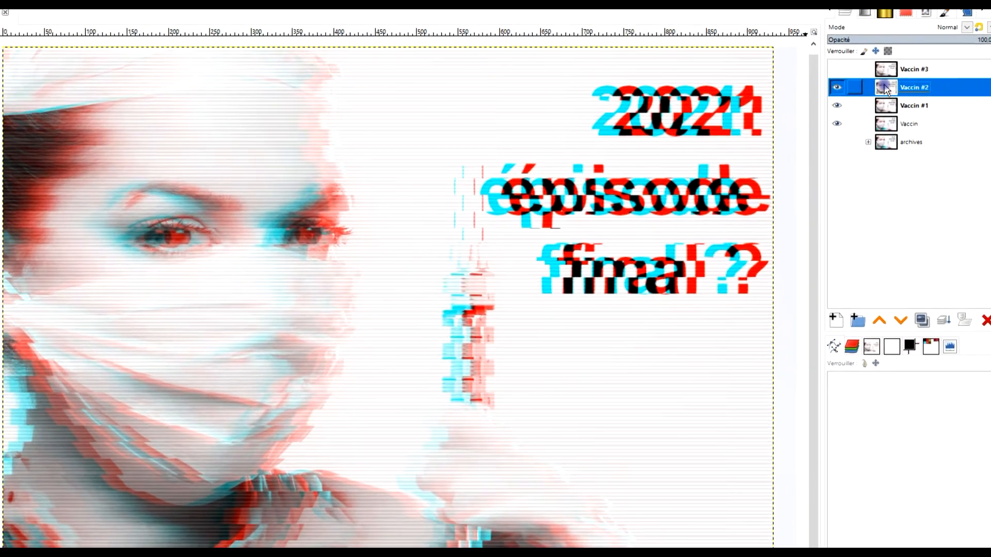
pyautogui.rightClick(897, 105)
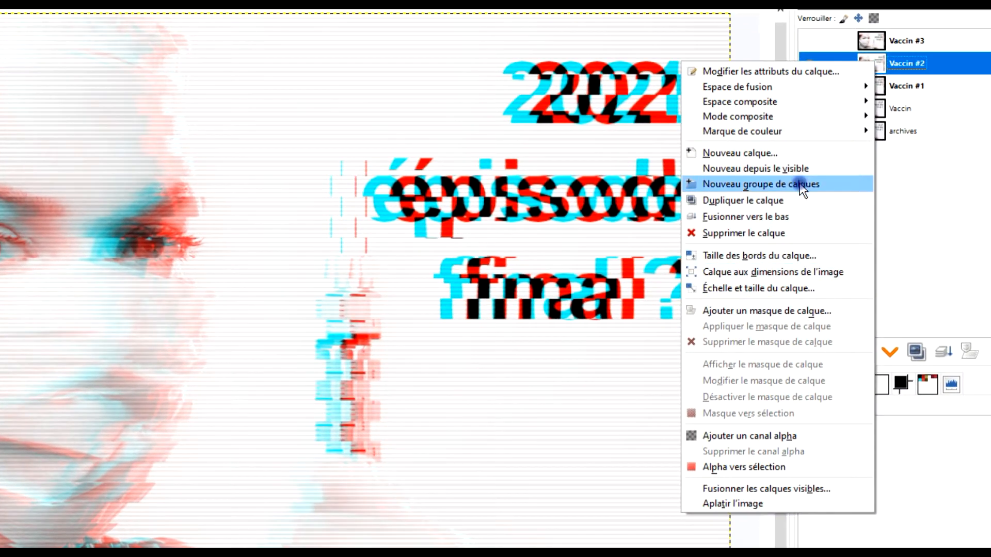
pyautogui.click(803, 314)
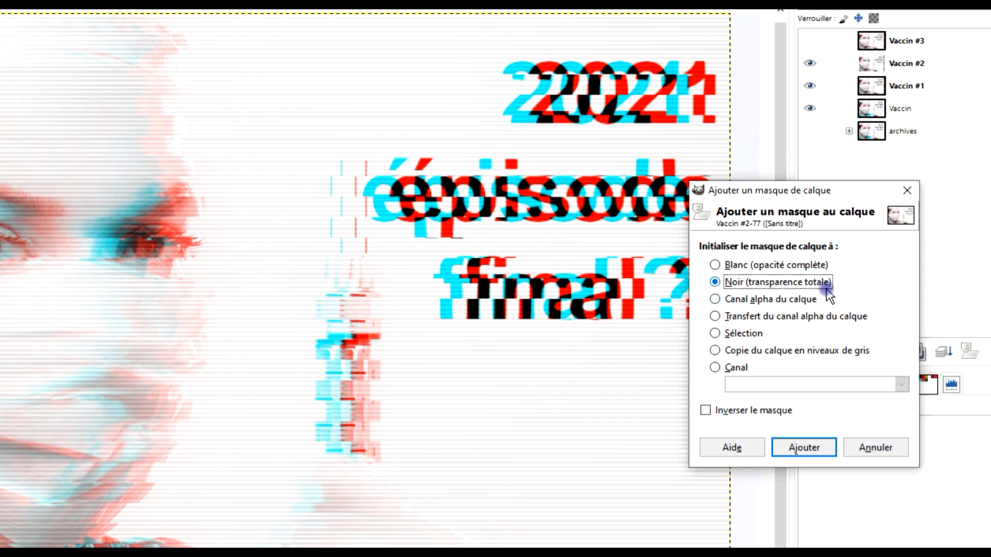
pyautogui.click(794, 449)
# - Show the Vaccin #3 layer and add a layer mask initialized to black (full transparency) to it
pyautogui.rightClick(880, 57)
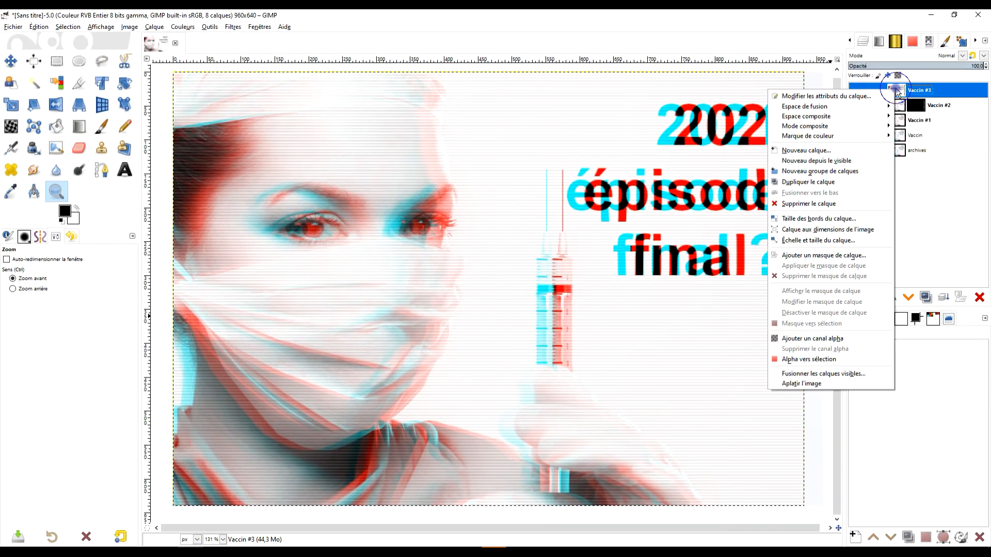
pyautogui.click(923, 100)
pyautogui.click(855, 90)
pyautogui.rightClick(888, 88)
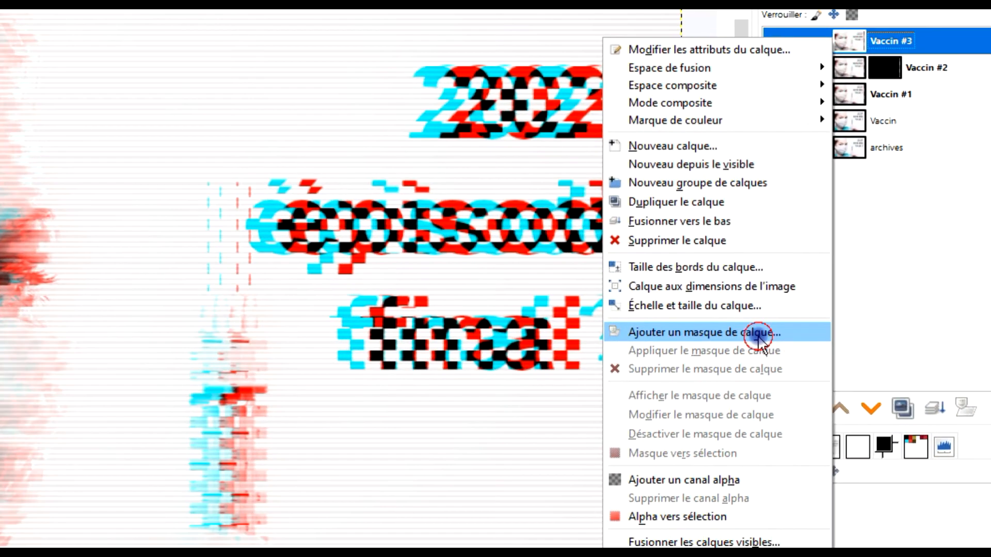
pyautogui.click(759, 335)
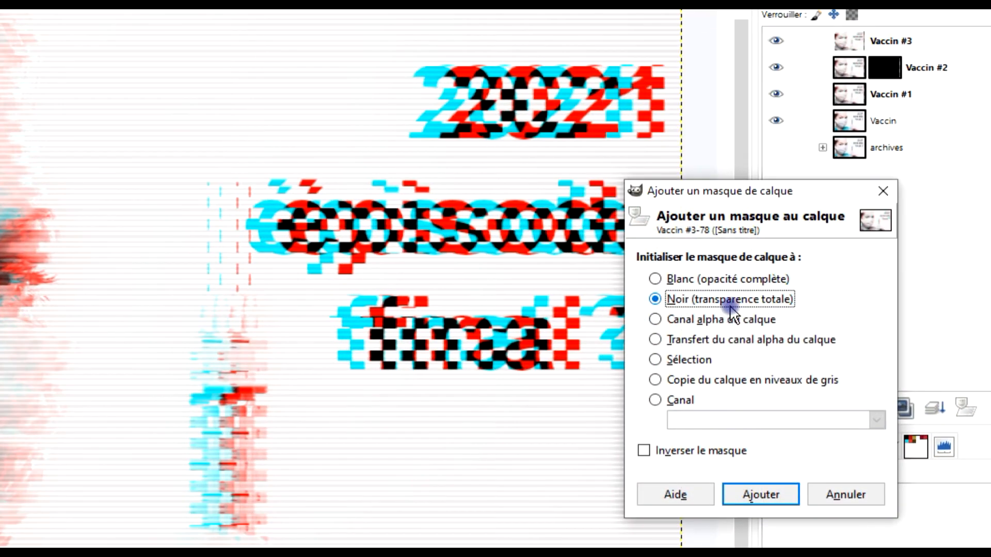
pyautogui.click(761, 496)
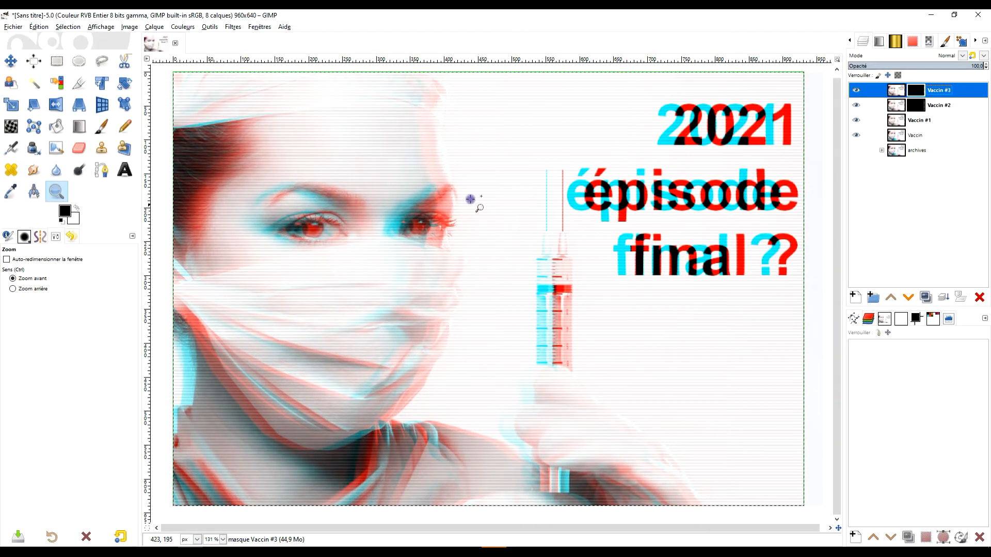
# - Activate the Vaccin #3 mask and select three horizontal strips about 20 px high across "2021", "final" and the lower face mask, adding each to the selection
pyautogui.click(855, 121)
pyautogui.click(855, 121)
pyautogui.click(929, 122)
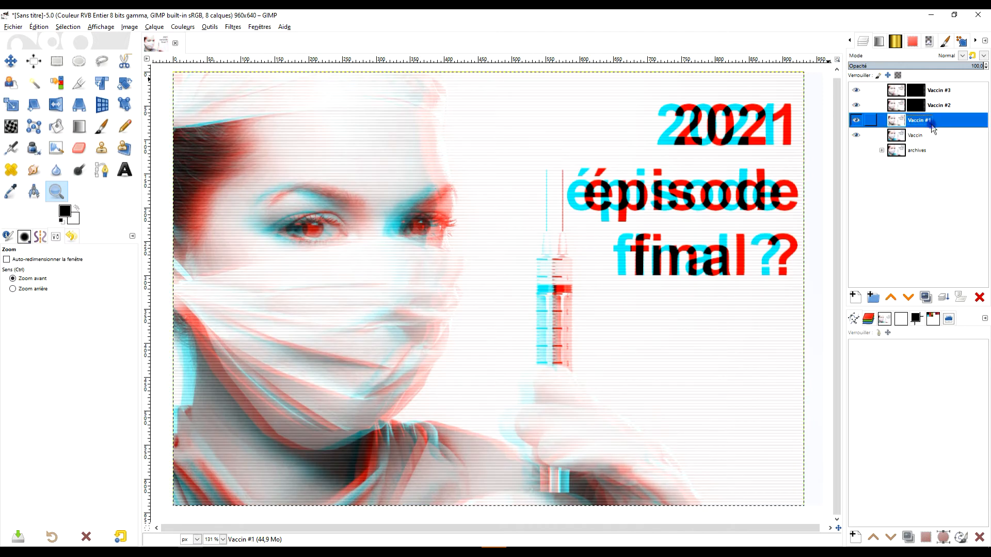
pyautogui.click(916, 90)
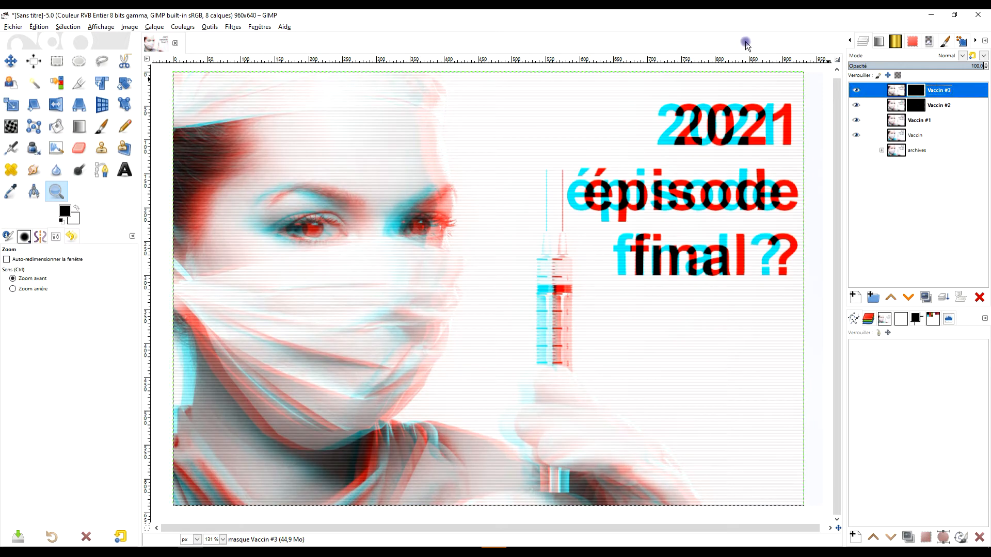
pyautogui.click(55, 62)
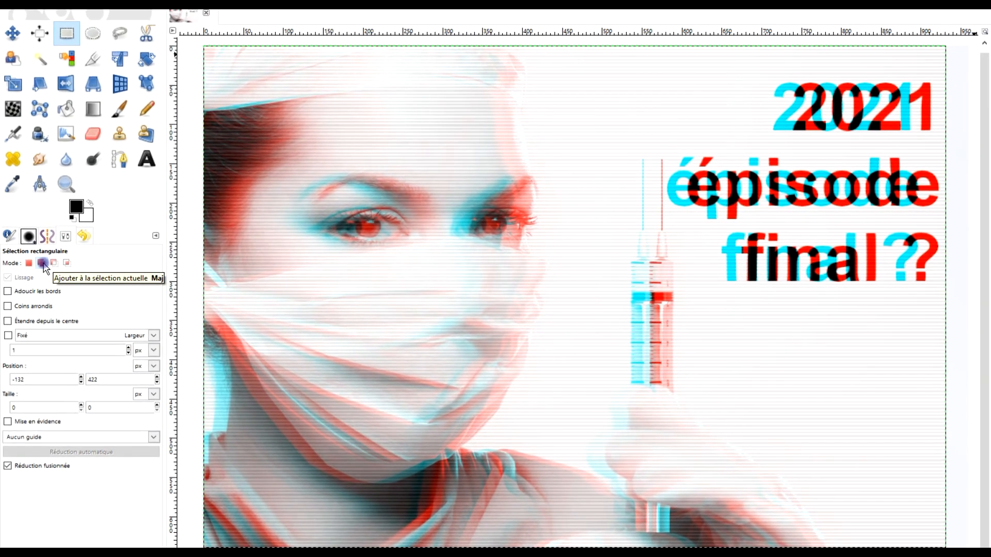
pyautogui.click(43, 264)
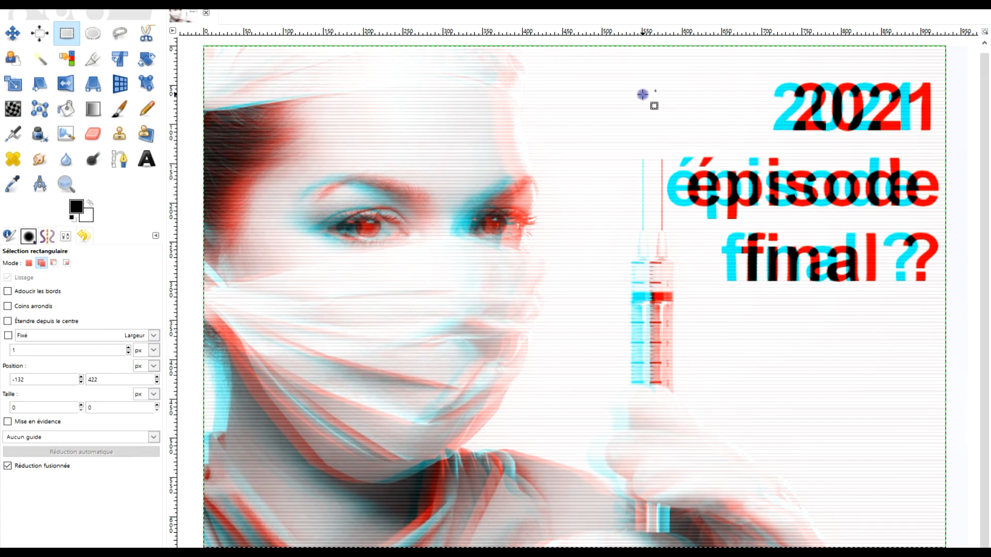
pyautogui.moveTo(621, 90); pyautogui.dragTo(942, 104)
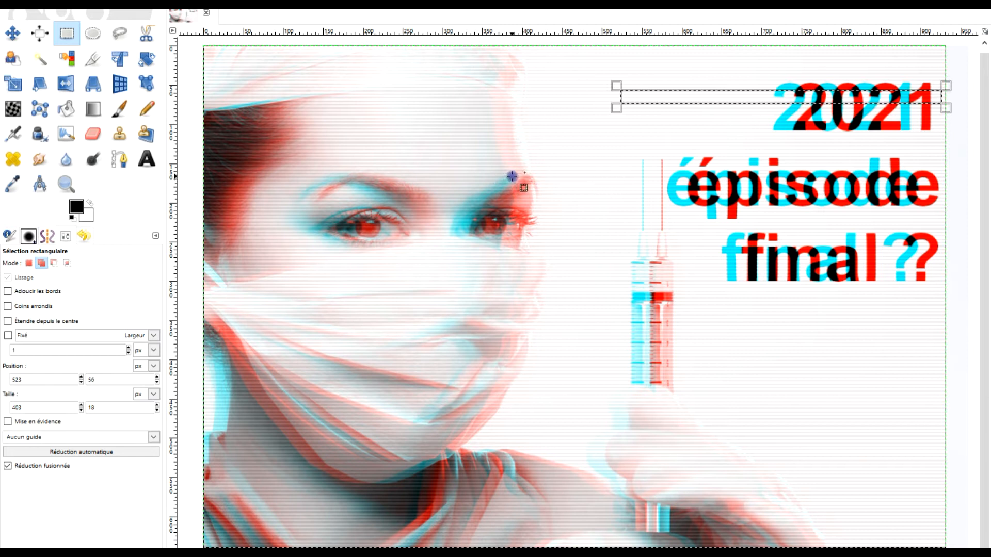
pyautogui.moveTo(609, 256); pyautogui.dragTo(940, 274)
pyautogui.moveTo(429, 430); pyautogui.dragTo(825, 447)
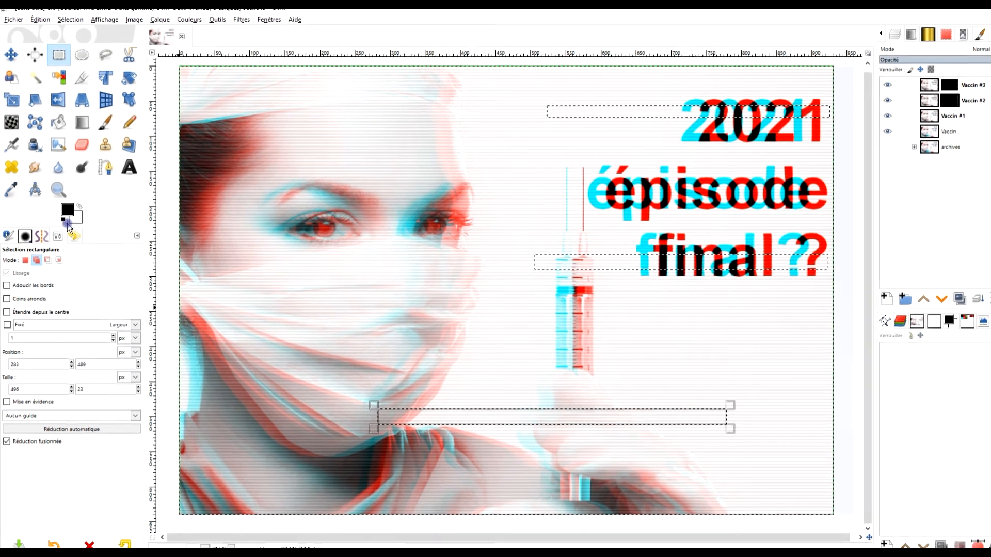
# - Fill the three selected strips on the Vaccin #3 mask with the white background colour
pyautogui.click(39, 27)
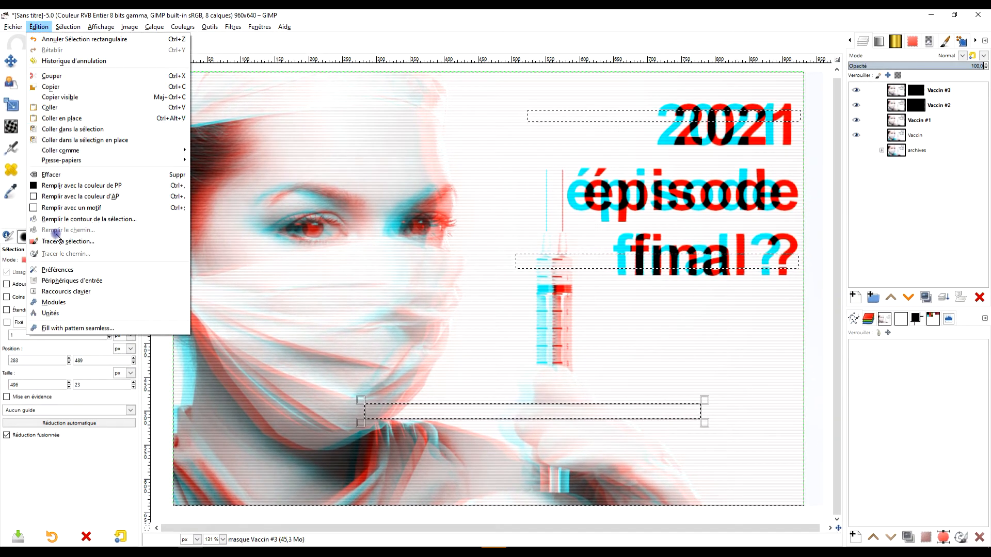
pyautogui.click(86, 198)
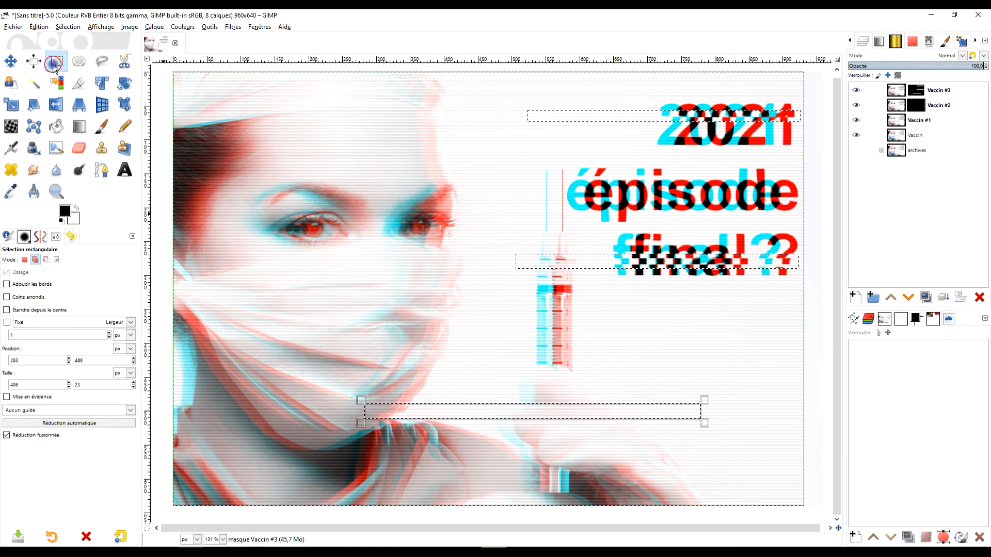
pyautogui.click(249, 162)
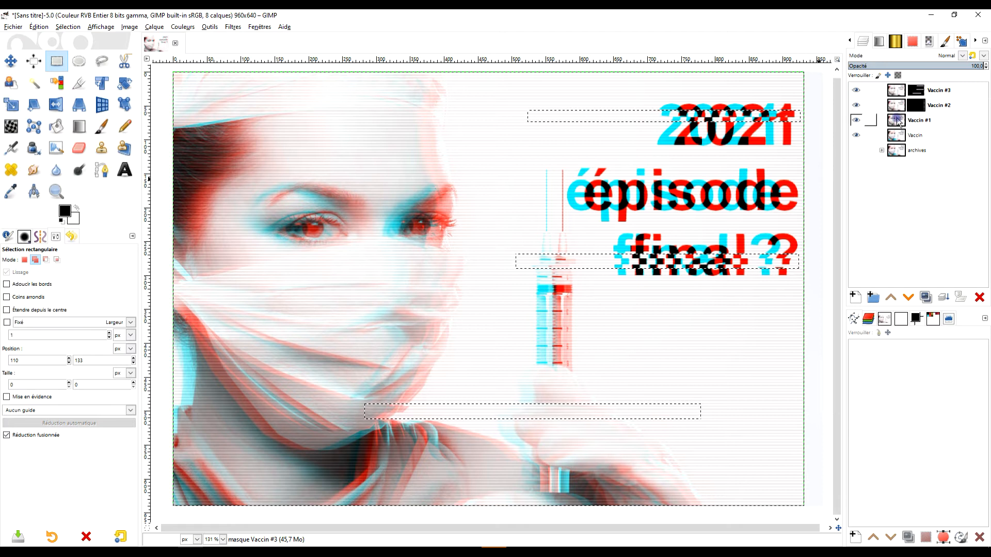
# - Activate the Vaccin #2 mask, clear the whole current selection and return Rectangle Select to adding to the selection
pyautogui.click(900, 124)
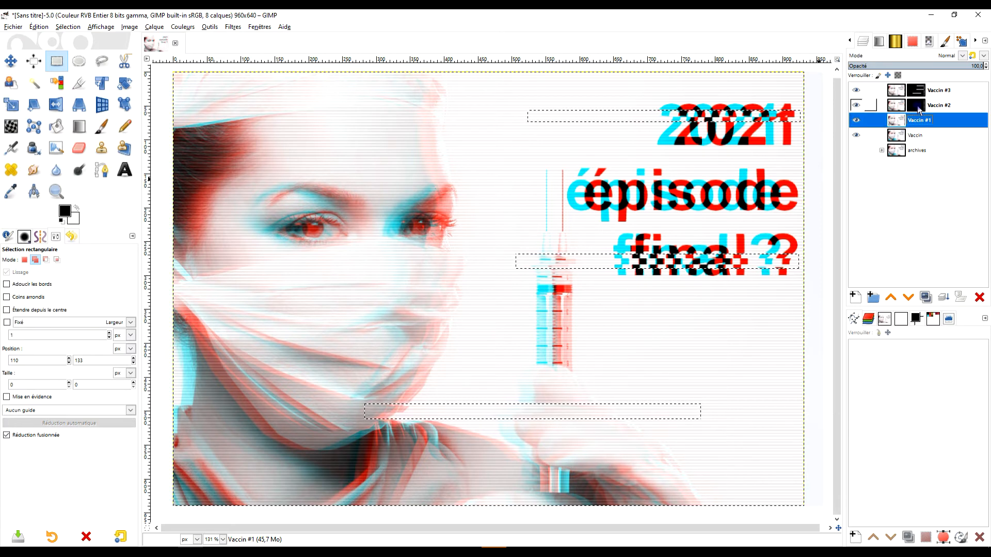
pyautogui.click(919, 105)
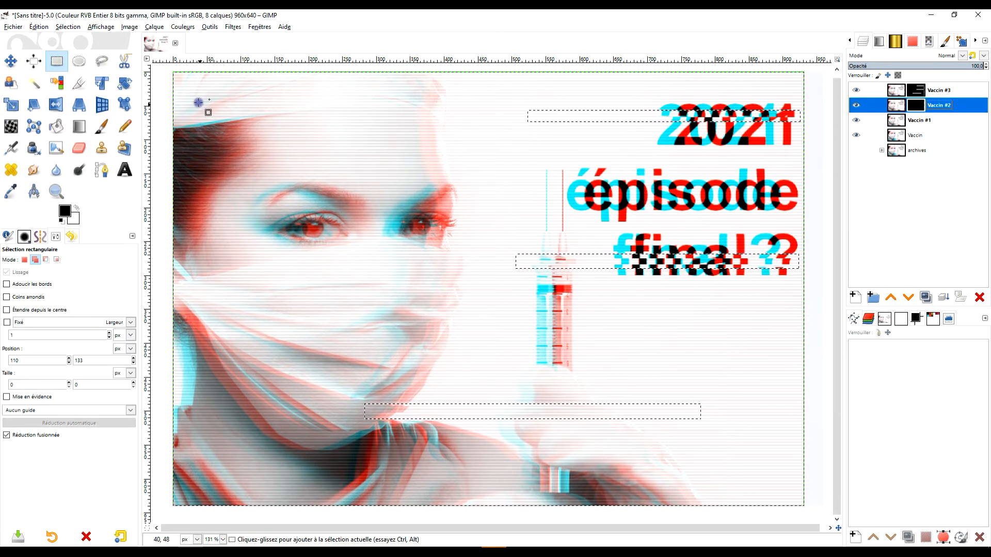
pyautogui.moveTo(190, 94); pyautogui.dragTo(531, 112)
pyautogui.moveTo(175, 374); pyautogui.dragTo(483, 394)
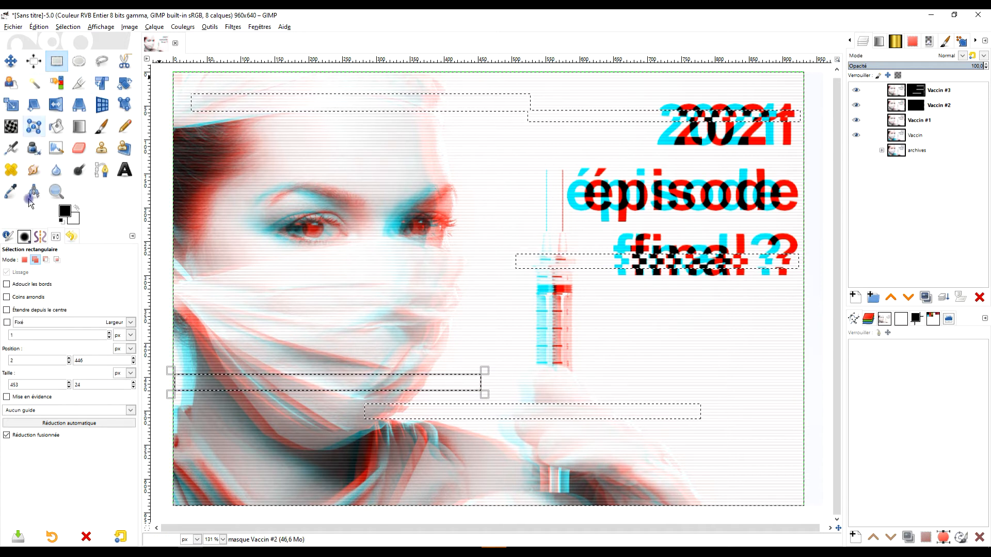
pyautogui.click(24, 260)
pyautogui.click(434, 306)
pyautogui.click(35, 261)
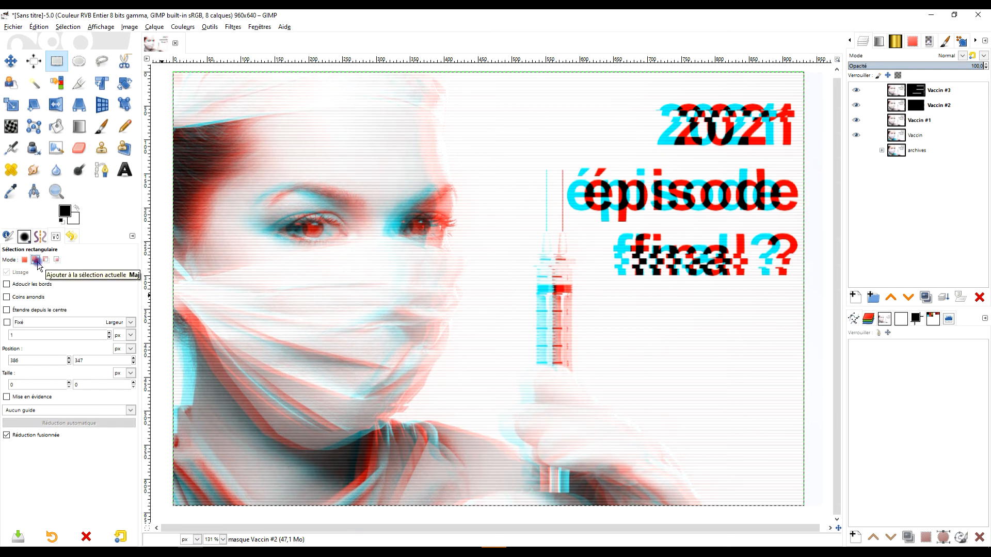
# - Select four thin strips: about 531 × 17 px over the cap, 464 × 21 px at the chin, one at the syringe's base and 451 × 15 px across its barrel
pyautogui.moveTo(191, 92); pyautogui.dragTo(353, 120)
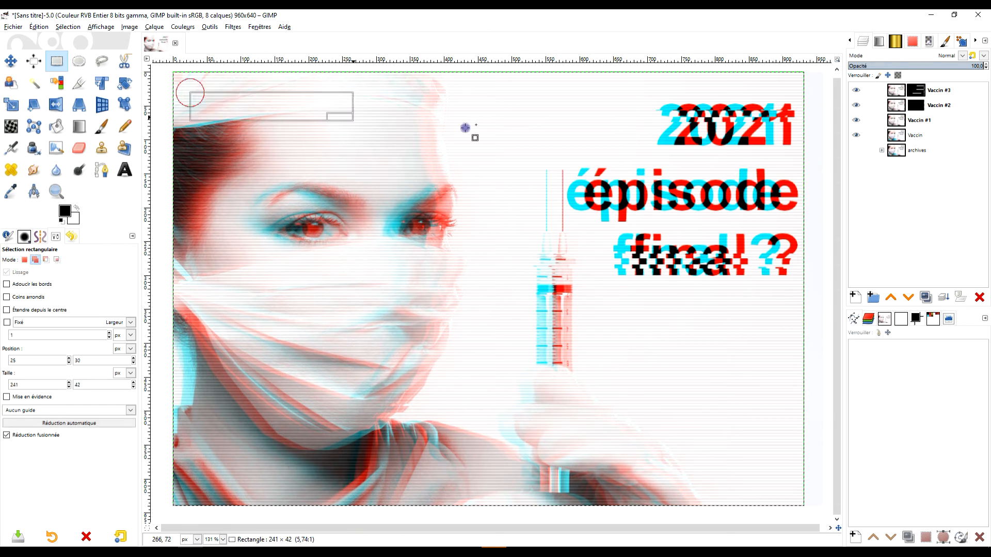
pyautogui.moveTo(551, 103); pyautogui.dragTo(550, 103)
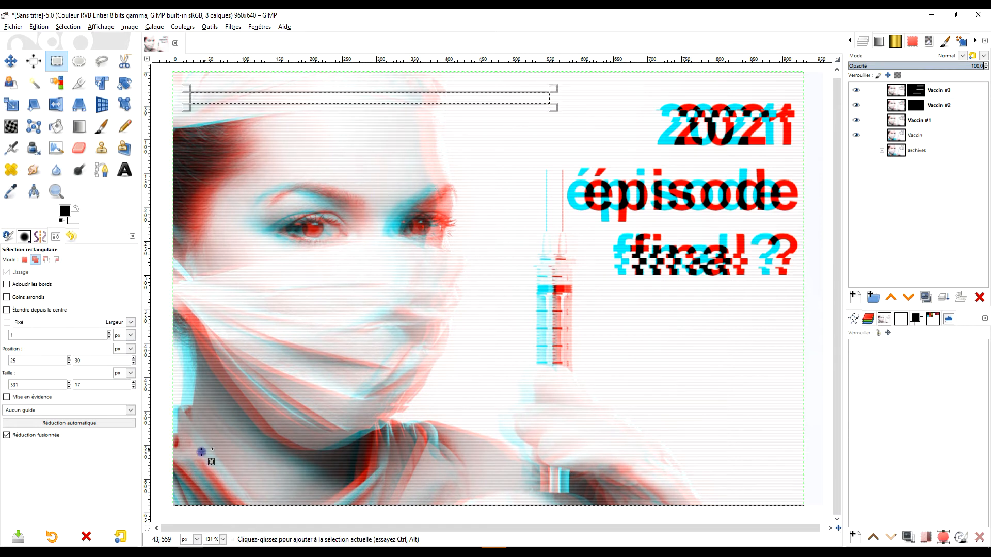
pyautogui.moveTo(179, 394); pyautogui.dragTo(494, 409)
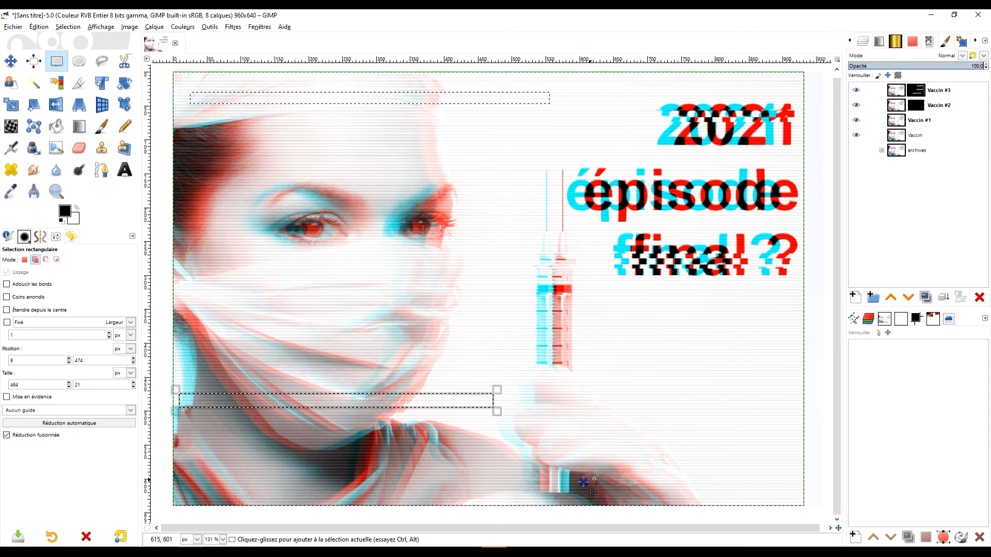
pyautogui.moveTo(507, 470); pyautogui.dragTo(713, 483)
pyautogui.moveTo(474, 317); pyautogui.dragTo(780, 326)
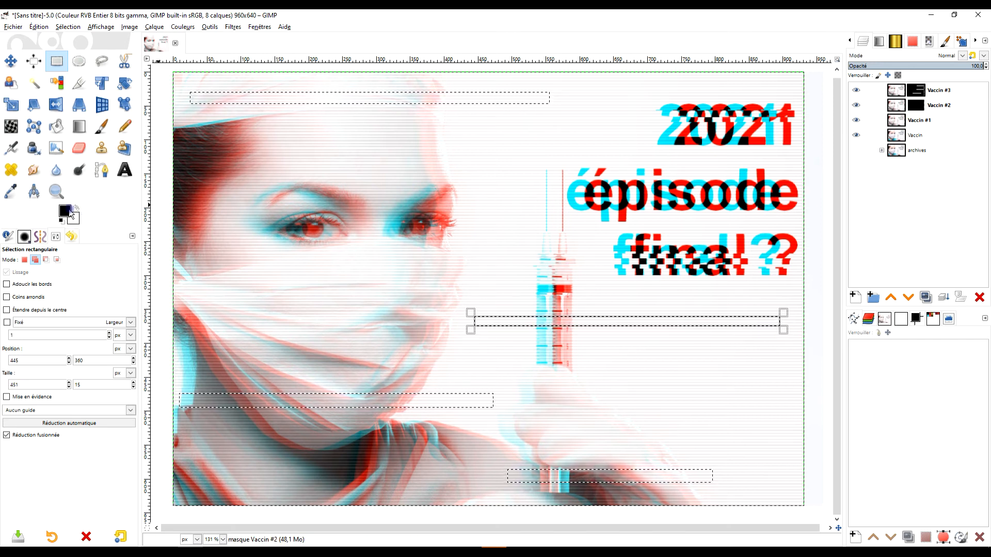
# - Fill the four selected strips on the Vaccin #2 mask with the white background colour and deselect everything
pyautogui.moveTo(76, 223); pyautogui.dragTo(518, 150)
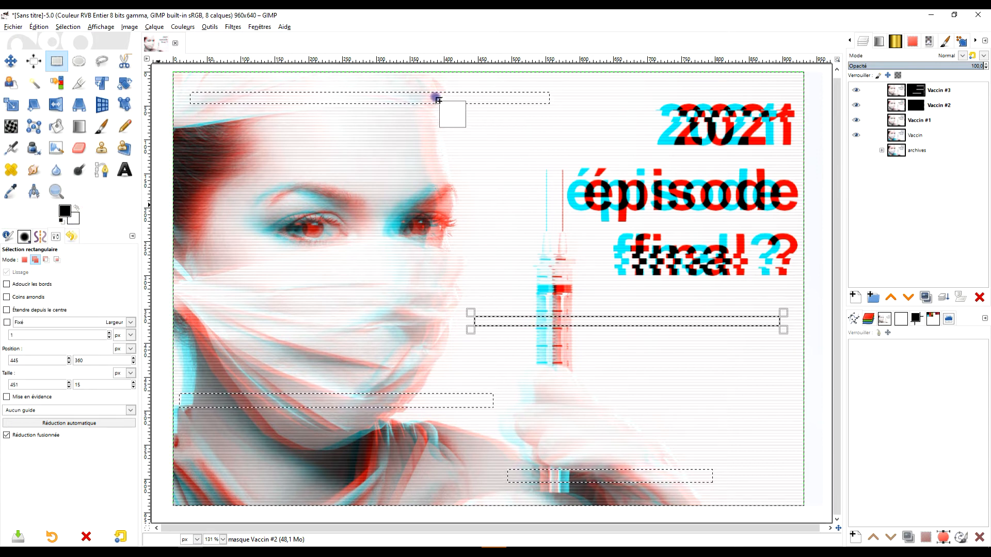
pyautogui.moveTo(438, 99); pyautogui.dragTo(439, 101)
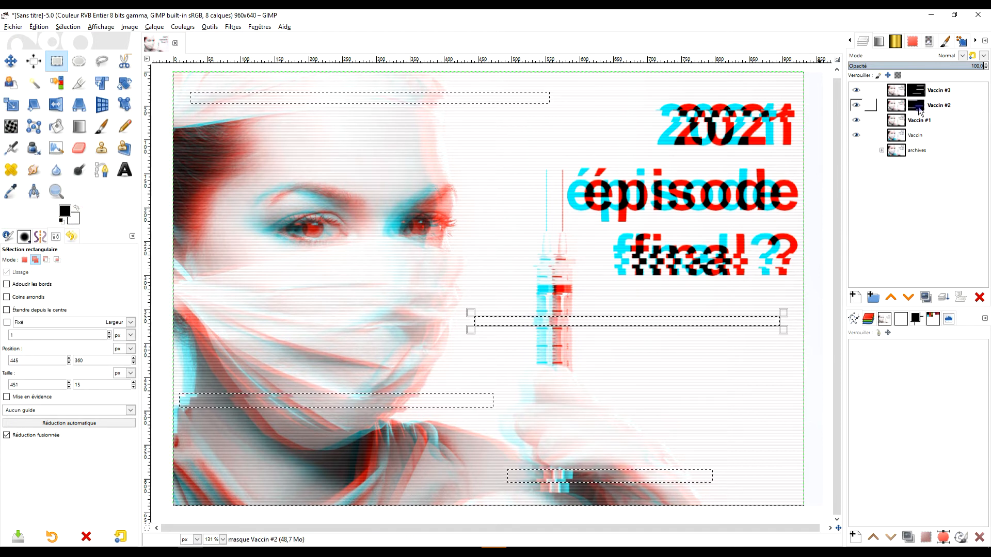
pyautogui.click(919, 108)
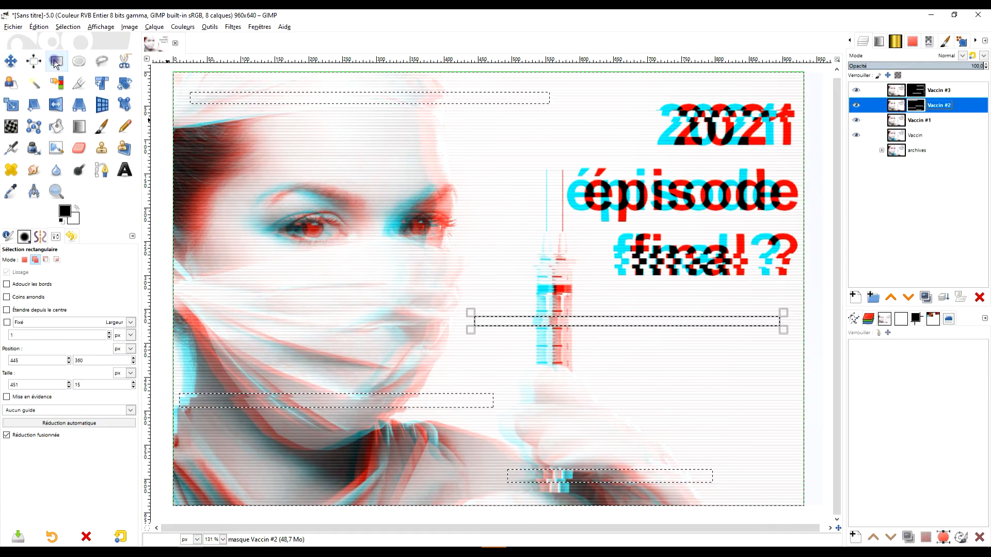
pyautogui.click(343, 164)
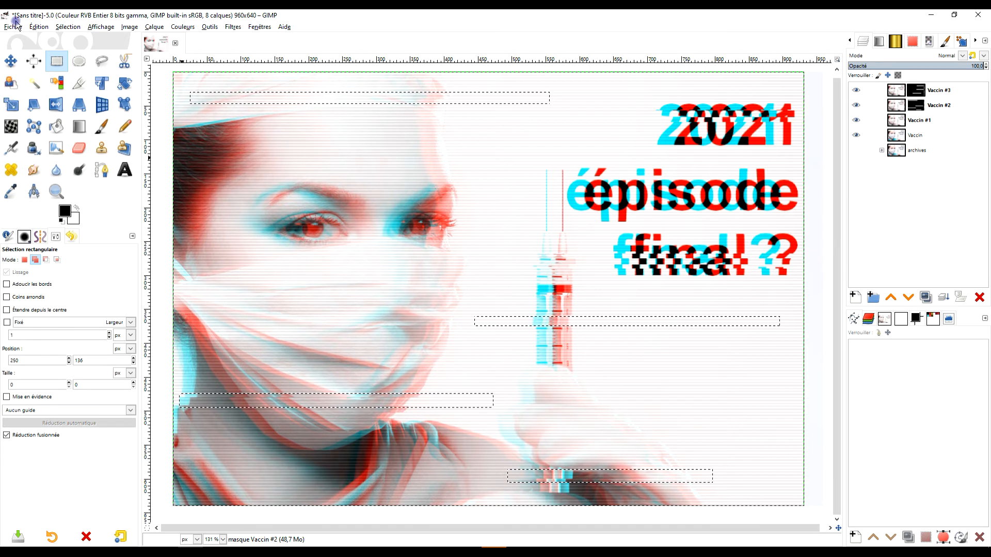
pyautogui.click(67, 27)
pyautogui.click(77, 48)
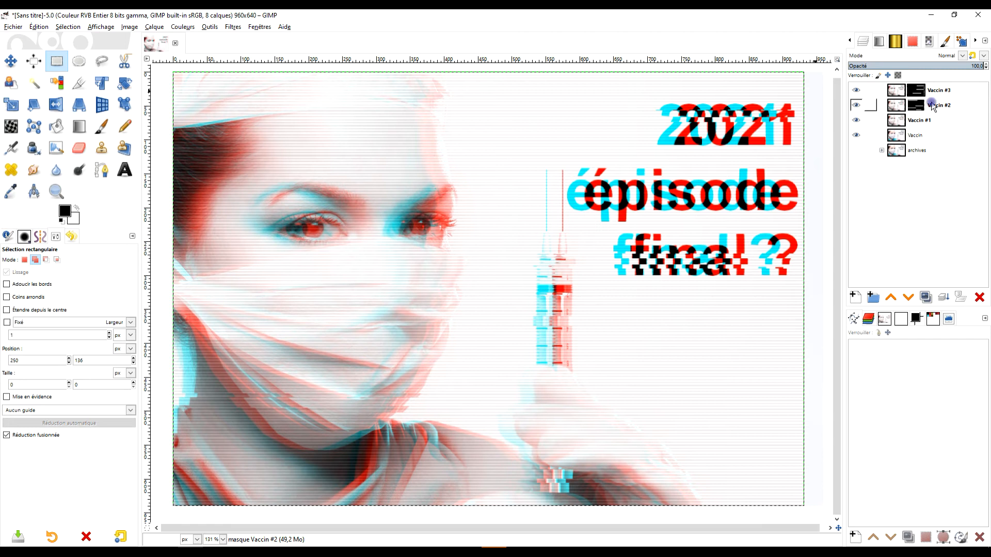
# - With Vaccin #2 active, select a strip about 413 × 12 px across "épisode" and one about 198 × 14 px below the syringe barrel
pyautogui.click(933, 106)
pyautogui.moveTo(522, 189); pyautogui.dragTo(803, 197)
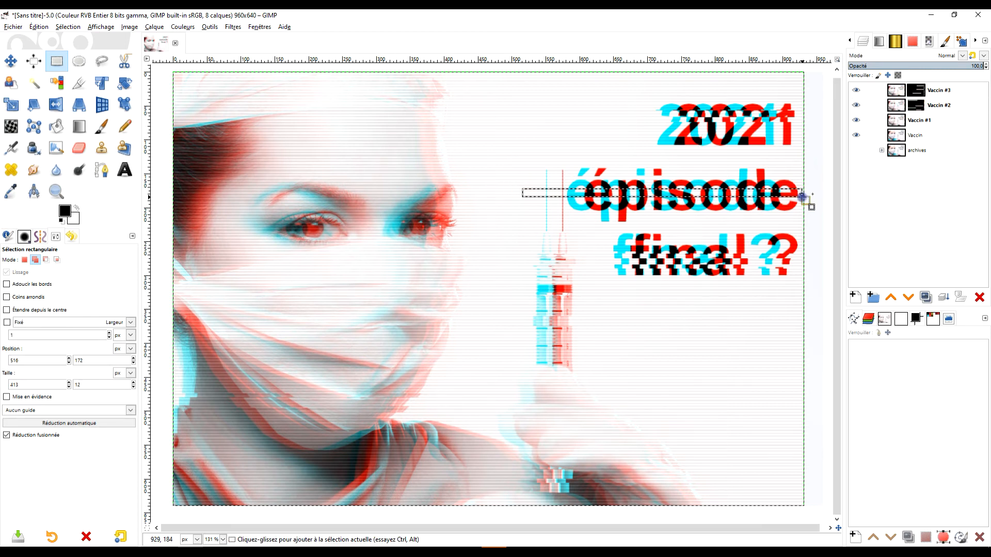
pyautogui.click(524, 222)
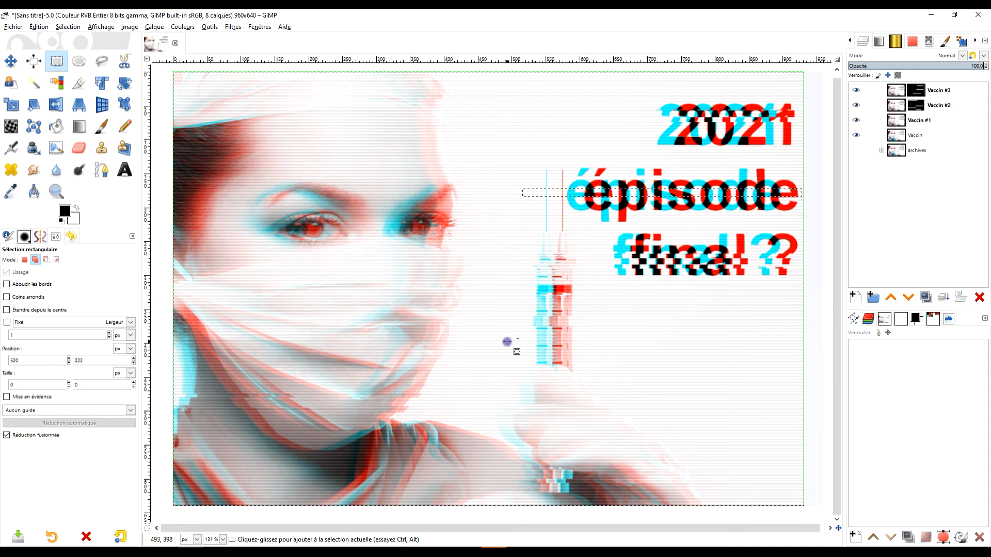
pyautogui.moveTo(507, 368); pyautogui.dragTo(642, 376)
# - Fill the "épisode" and syringe strips with white on the Vaccin #2 mask and remove the selection
pyautogui.moveTo(75, 221); pyautogui.dragTo(577, 371)
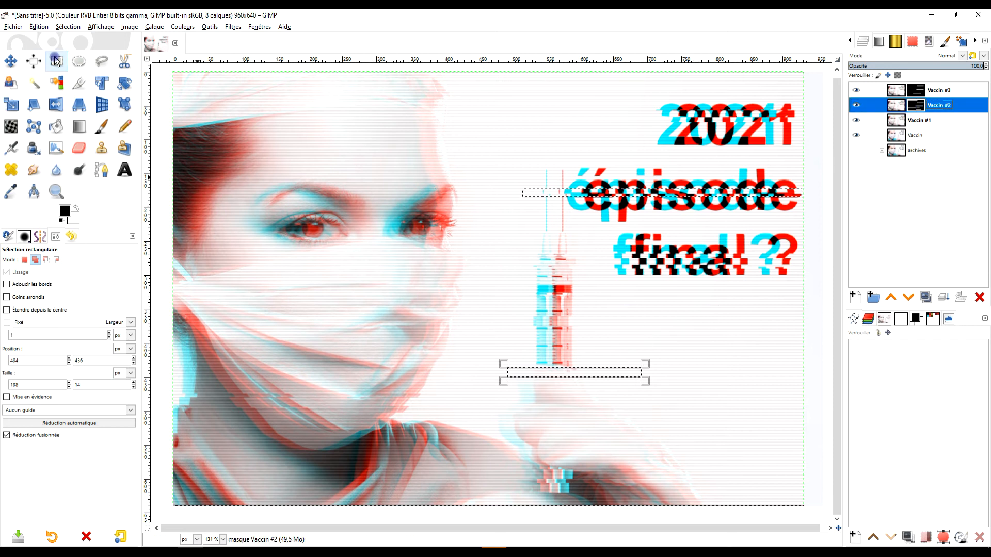
pyautogui.click(443, 160)
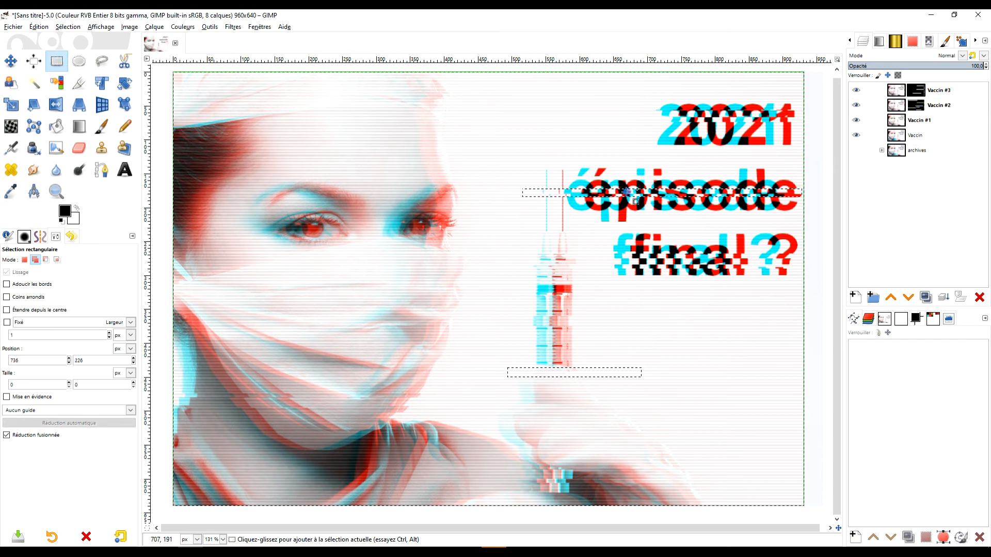
pyautogui.click(61, 29)
pyautogui.click(77, 45)
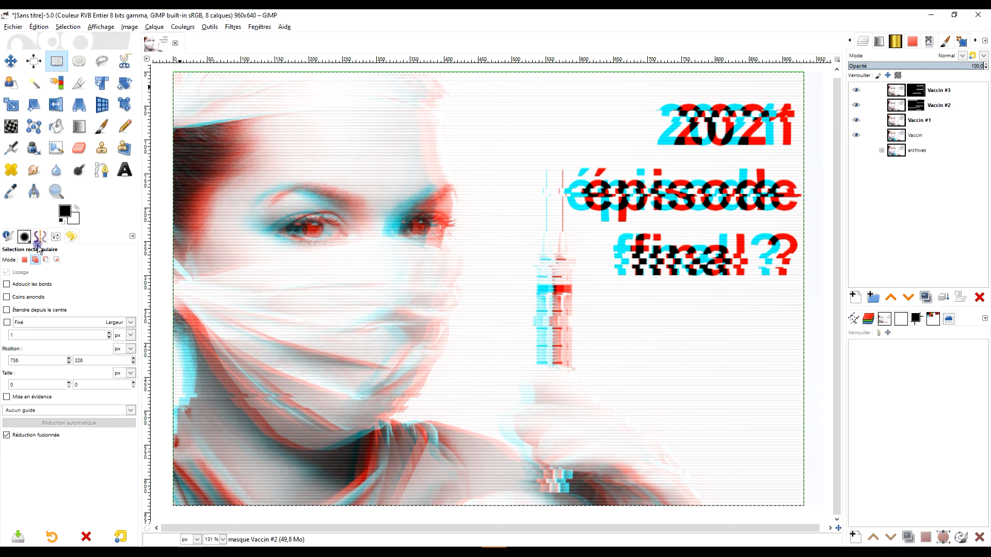
# - Using a replacing rectangle selection of about 386 × 106 px around both eyes, fill that area white on the Vaccin #3 mask and deselect it
pyautogui.click(24, 261)
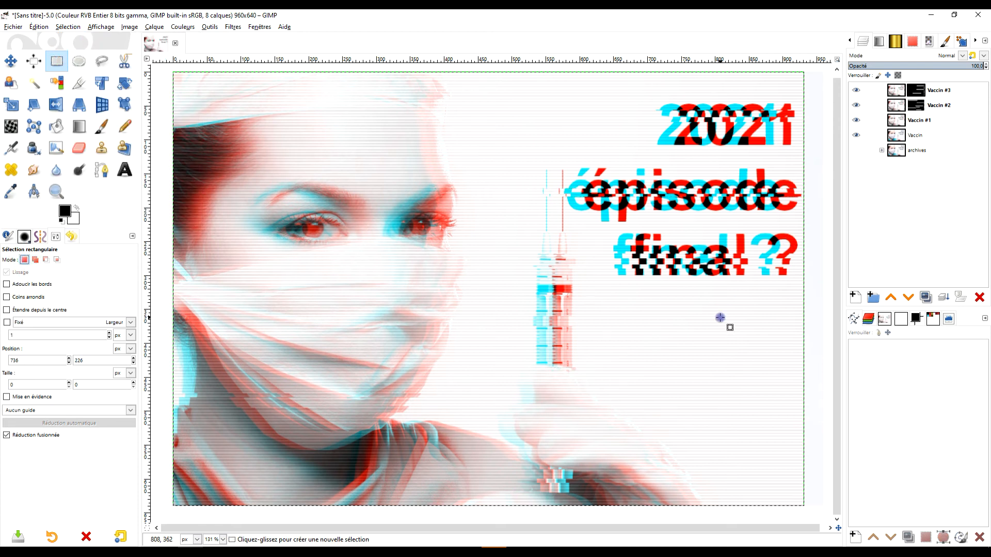
pyautogui.moveTo(234, 185); pyautogui.dragTo(495, 255)
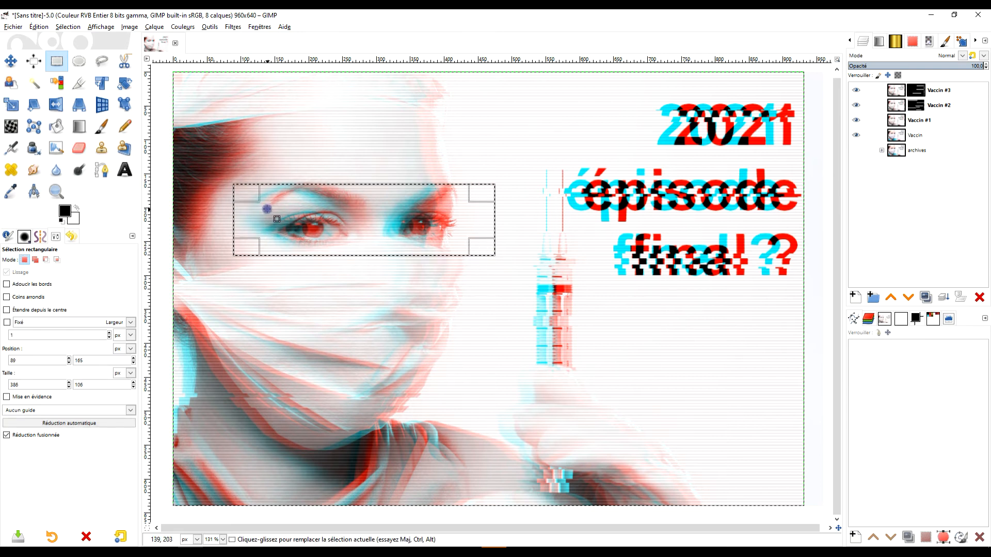
pyautogui.click(916, 90)
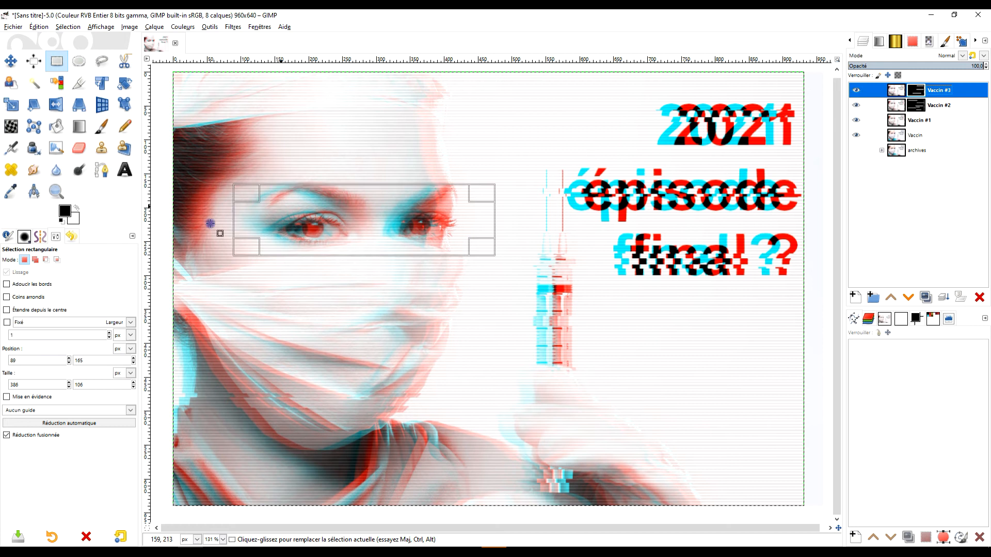
pyautogui.moveTo(75, 220); pyautogui.dragTo(363, 216)
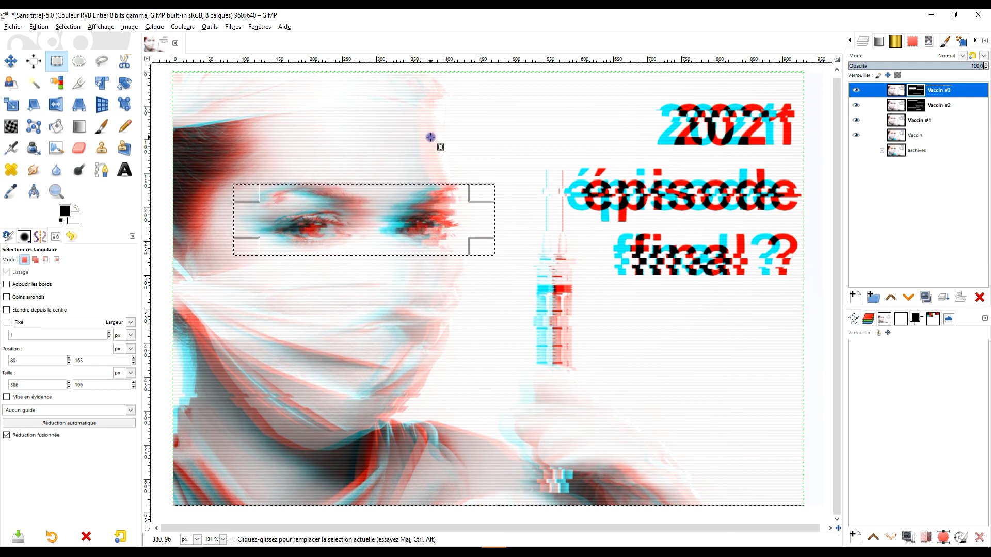
pyautogui.click(409, 141)
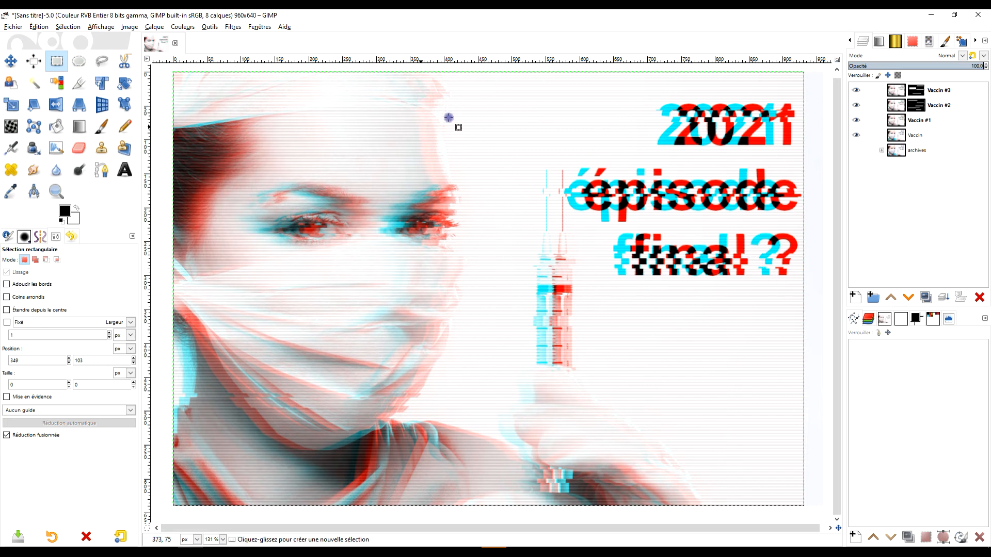
pyautogui.click(16, 26)
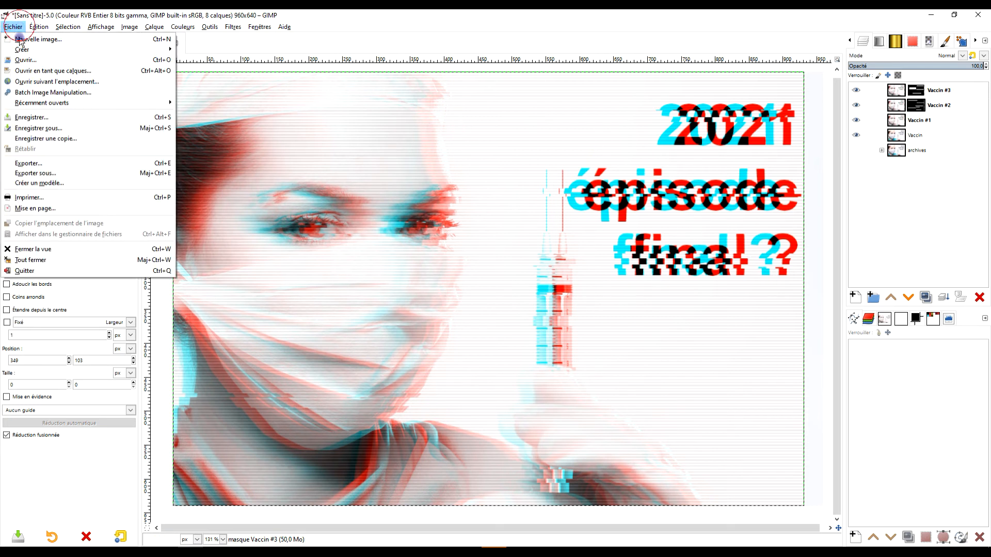
pyautogui.click(111, 165)
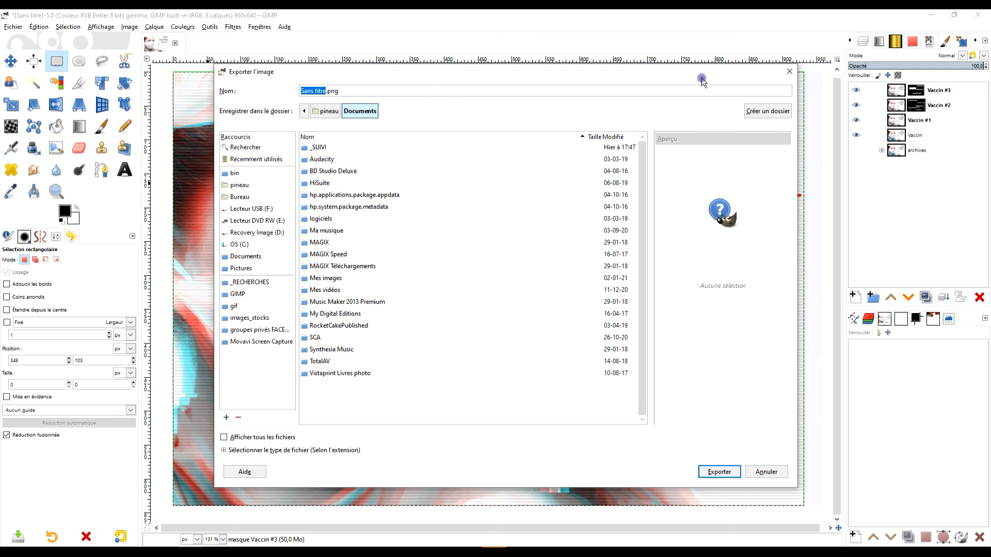
pyautogui.click(789, 71)
pyautogui.click(15, 28)
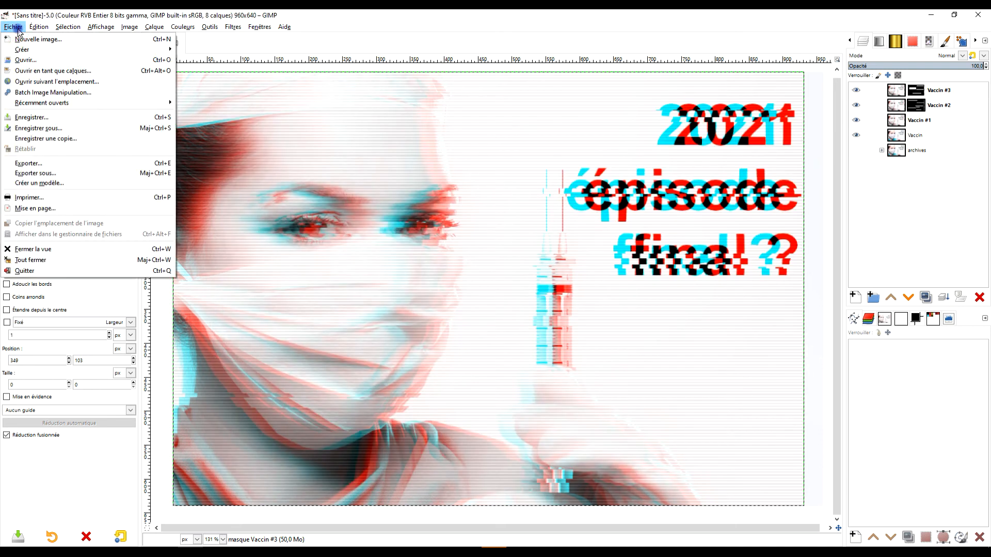
# - Start exporting the image with the file name vaccin.jpg
pyautogui.click(103, 163)
pyautogui.tripleClick(354, 90)
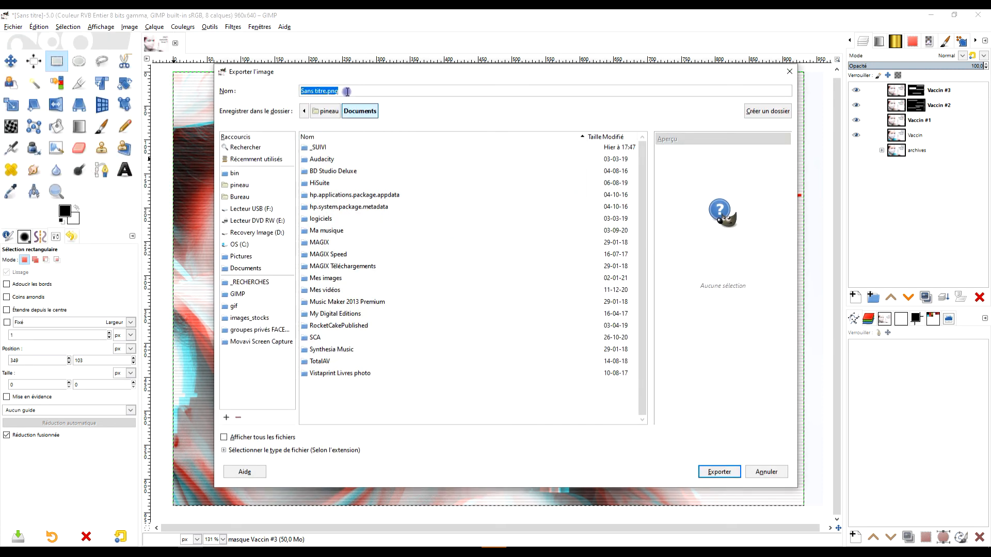
pyautogui.write('va')
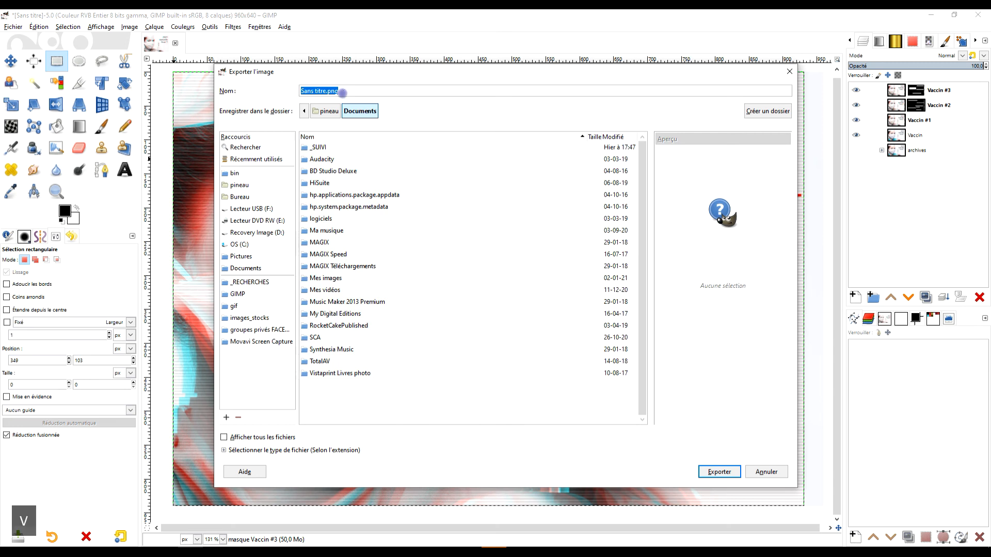
pyautogui.write('ccin.jpg')
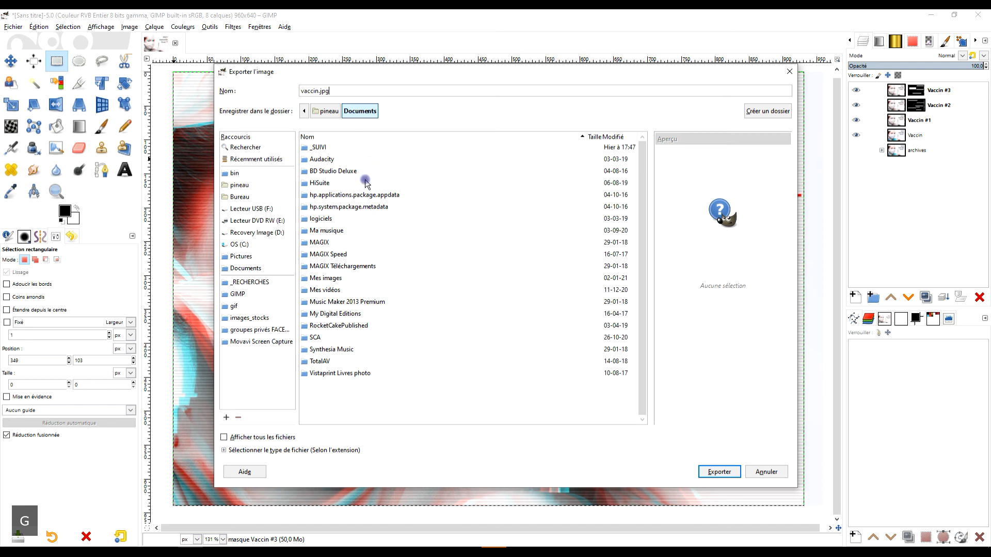
# - Choose the prévention folder inside GIMP as the destination and export the image as a JPEG at quality 90
pyautogui.click(253, 294)
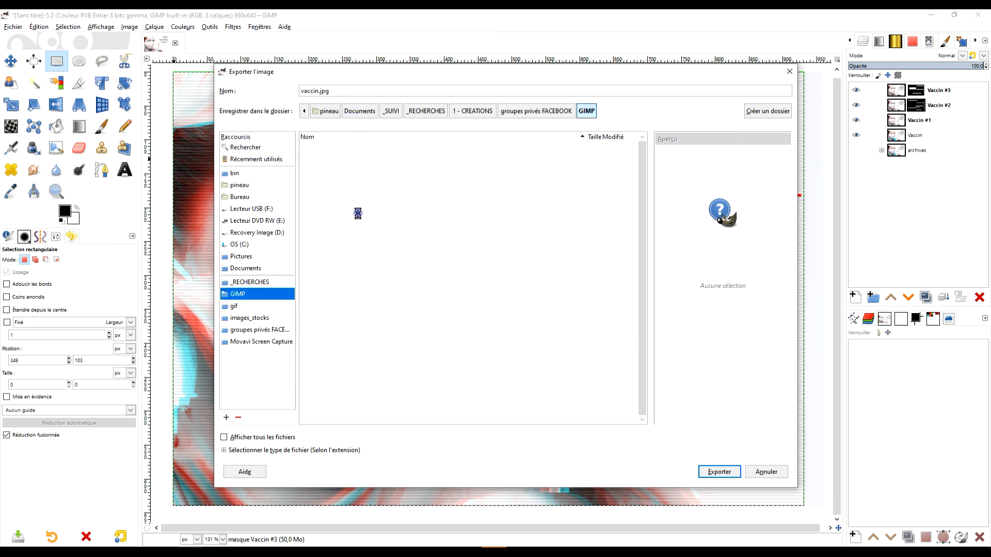
pyautogui.scroll(-10, 418, 314)
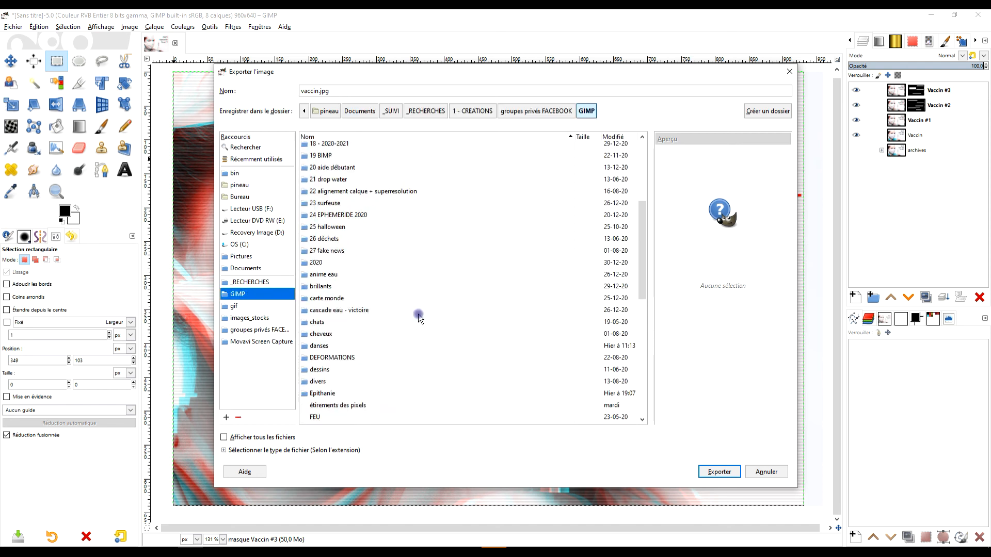
pyautogui.scroll(-3, 399, 339)
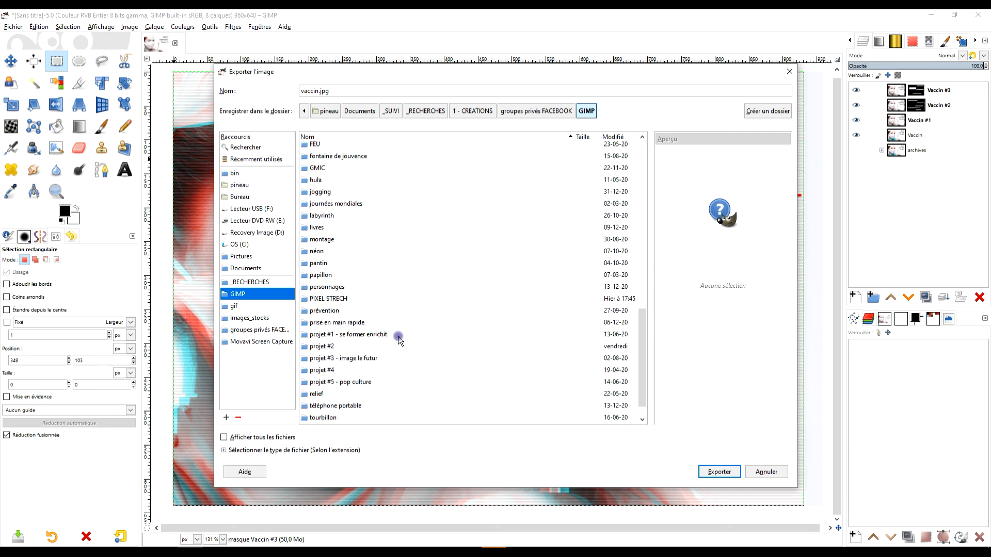
pyautogui.click(330, 275)
pyautogui.doubleClick(329, 312)
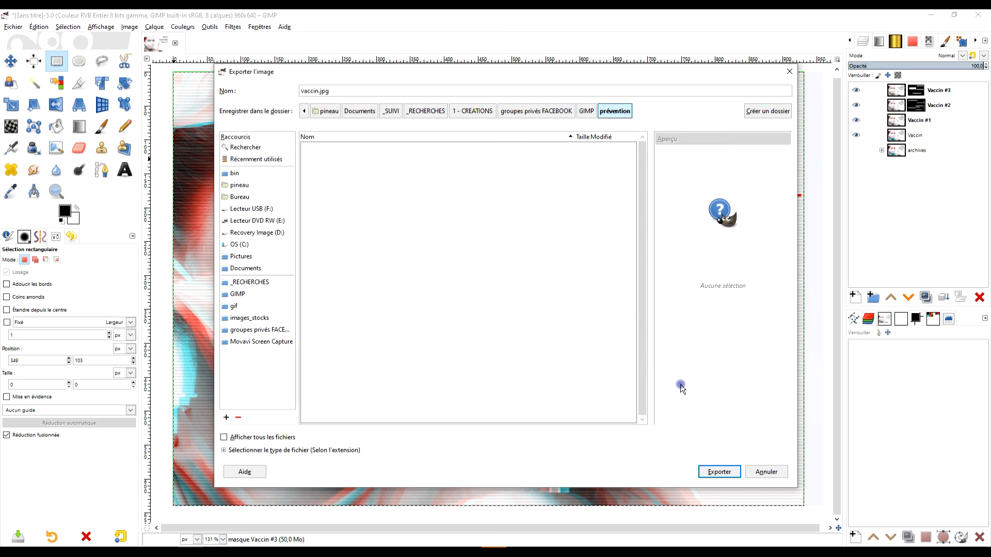
pyautogui.click(719, 472)
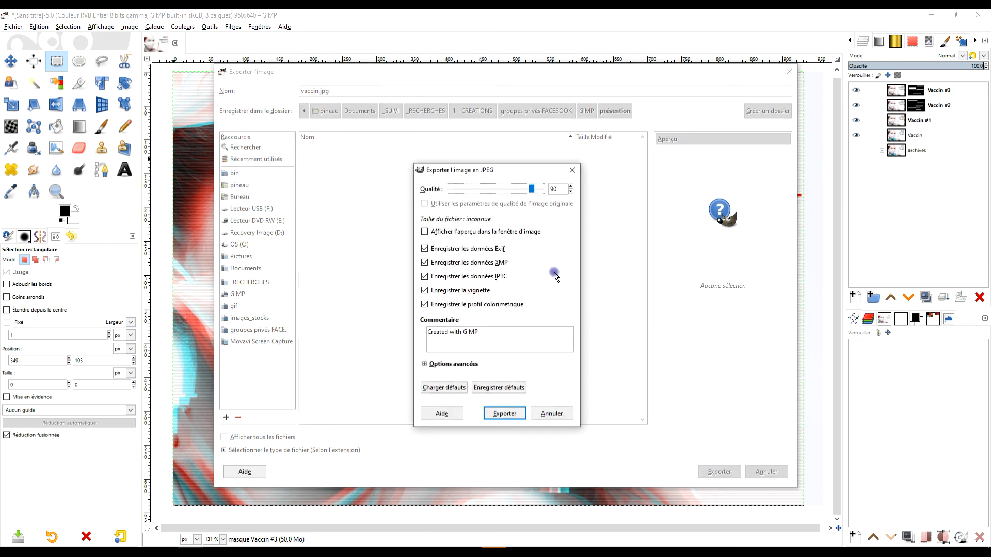
pyautogui.click(513, 413)
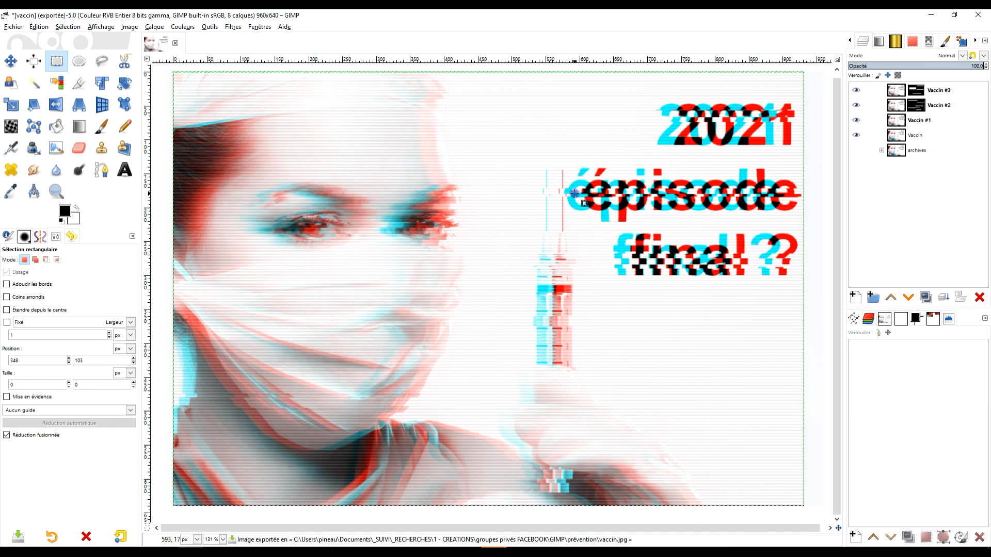
# - Switch to File Explorer and select the exported vaccin image in the prévention folder to preview it
pyautogui.hotkey('alt', 'Tab')
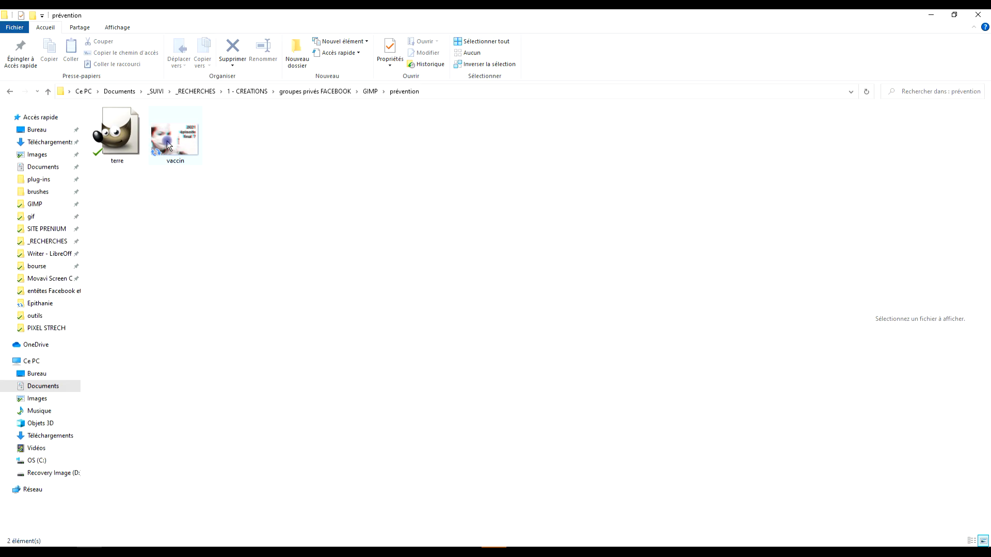
pyautogui.click(168, 146)
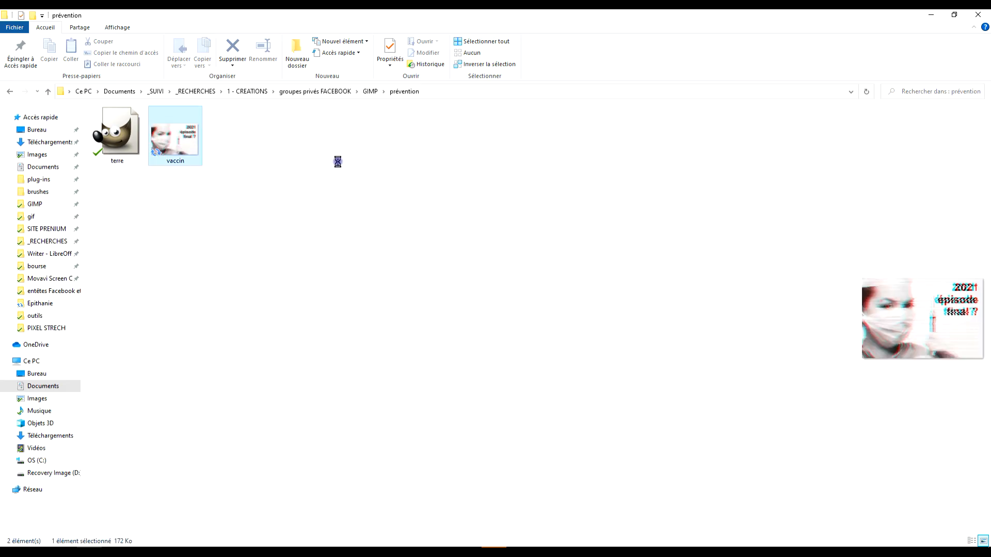